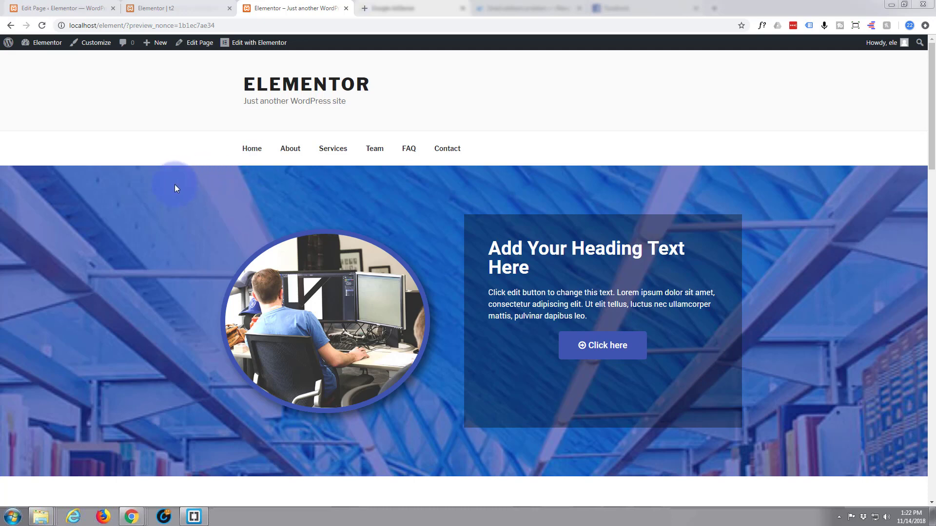
- Scroll through the live page to review its skill bars, checklist, services grid and welcome banner
{"action": "scroll", "coordinate": [155, 98], "scroll_direction": "down", "scroll_amount": 4}
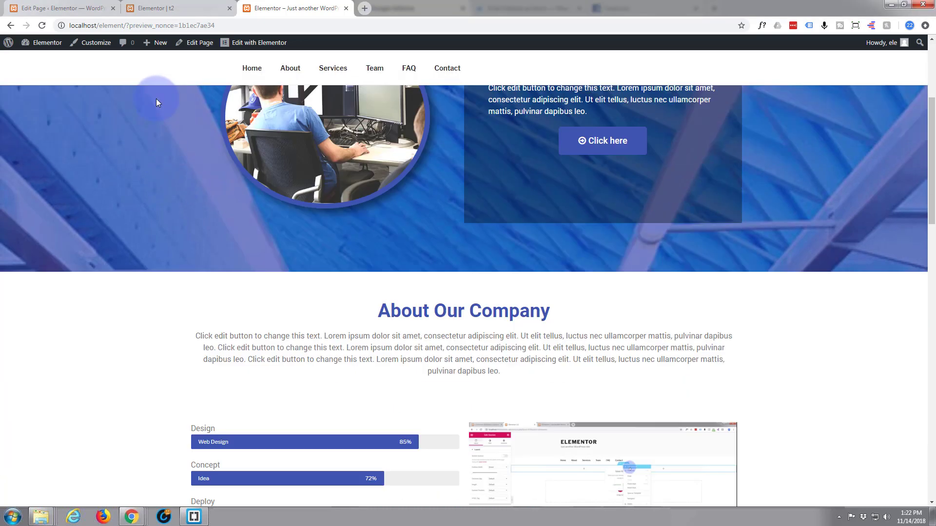
{"action": "scroll", "coordinate": [156, 102], "scroll_direction": "down", "scroll_amount": 10}
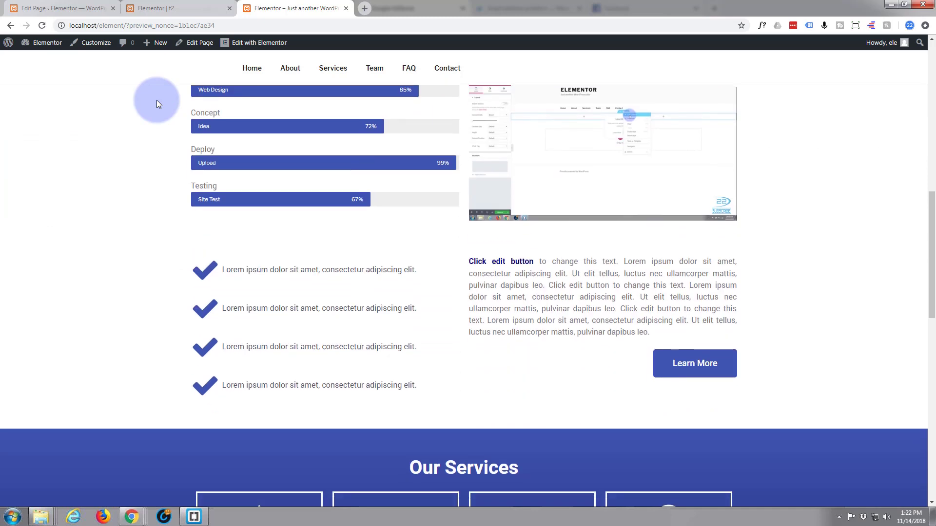
{"action": "scroll", "coordinate": [157, 101], "scroll_direction": "down", "scroll_amount": 8}
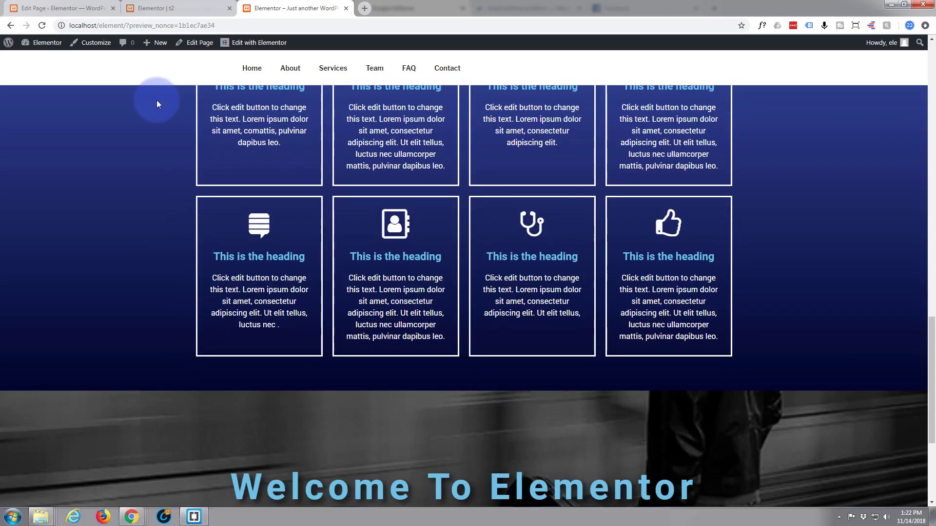
{"action": "scroll", "coordinate": [156, 101], "scroll_direction": "down", "scroll_amount": 4}
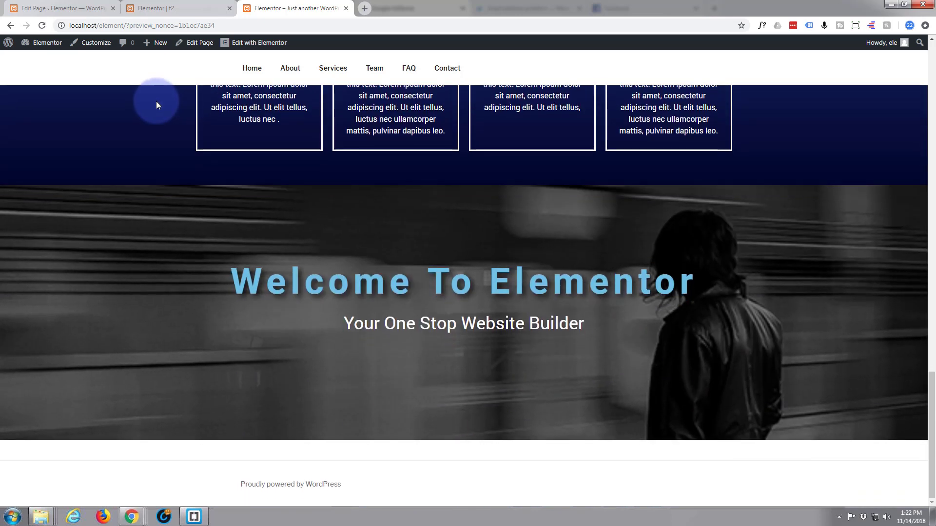
{"action": "scroll", "coordinate": [197, 154], "scroll_direction": "up", "scroll_amount": 4}
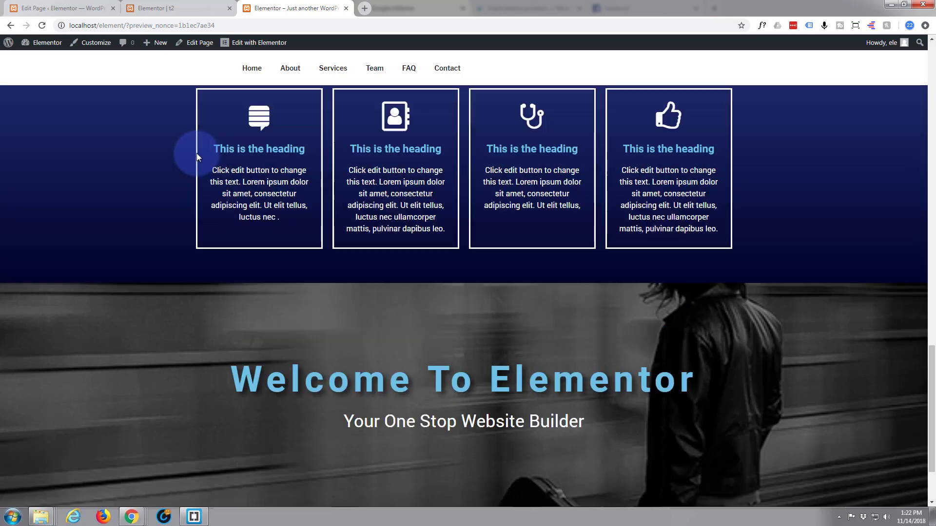
{"action": "scroll", "coordinate": [197, 154], "scroll_direction": "down", "scroll_amount": 4}
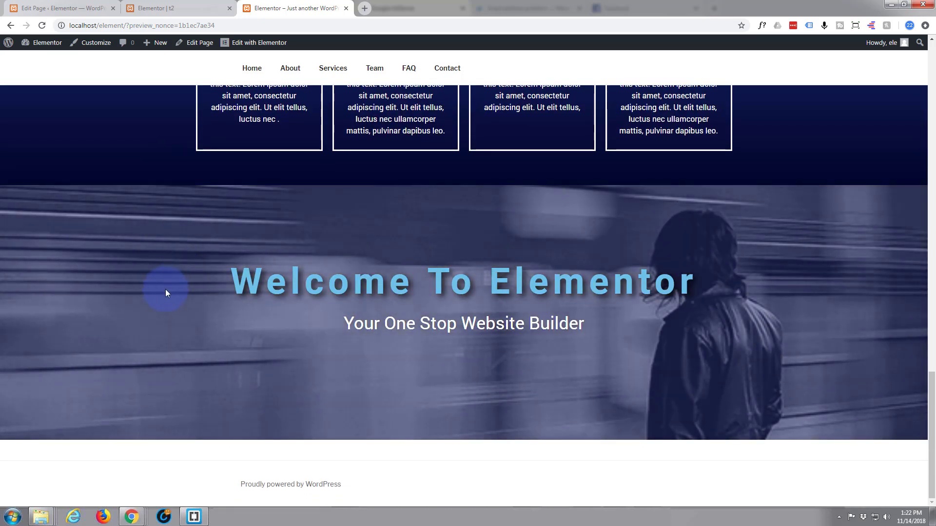
{"action": "scroll", "coordinate": [167, 289], "scroll_direction": "up", "scroll_amount": 2}
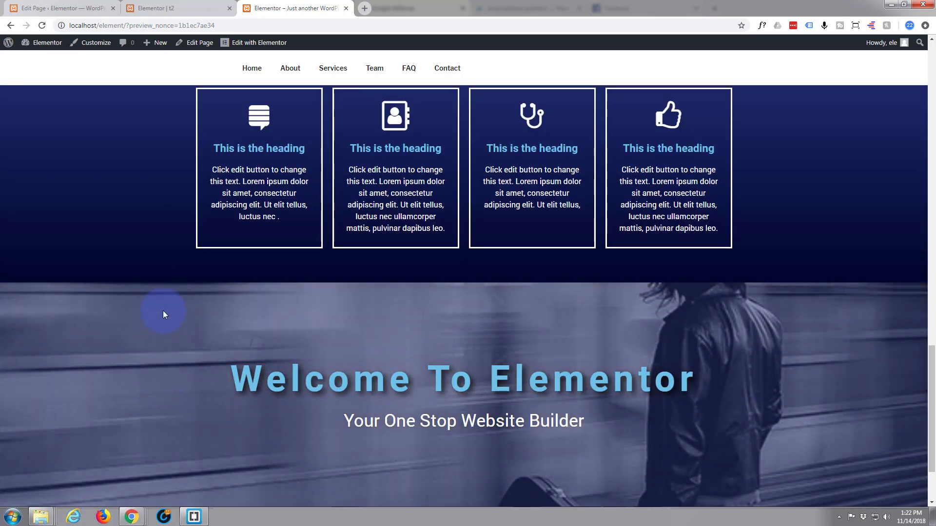
{"action": "scroll", "coordinate": [162, 301], "scroll_direction": "up", "scroll_amount": 3}
{"action": "scroll", "coordinate": [219, 293], "scroll_direction": "up", "scroll_amount": 4}
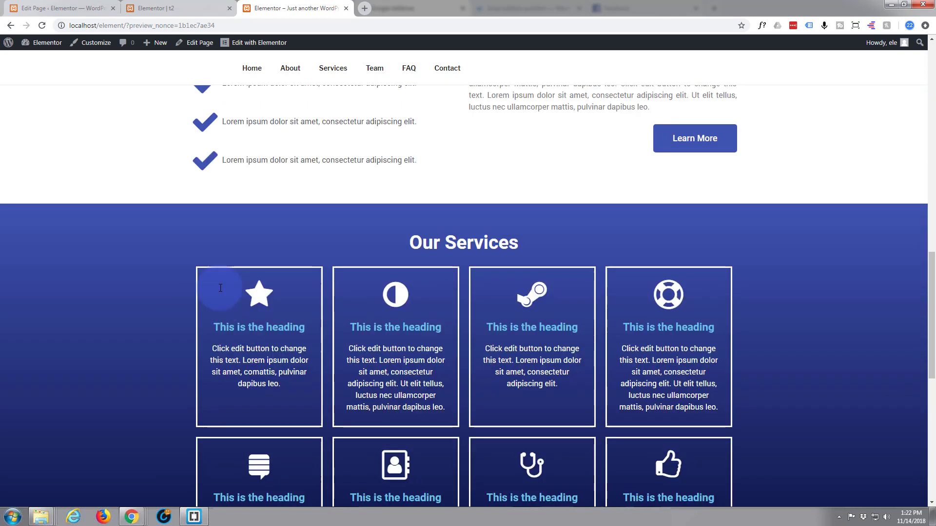
{"action": "scroll", "coordinate": [220, 288], "scroll_direction": "up", "scroll_amount": 2}
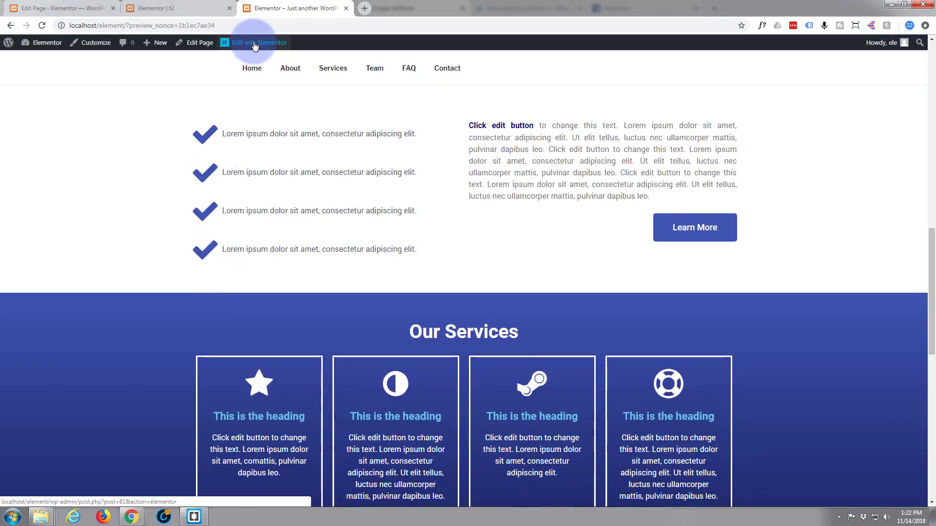
- Launch Edit with Elementor and bring the empty area below the welcome banner into view
{"action": "left_click", "coordinate": [254, 44]}
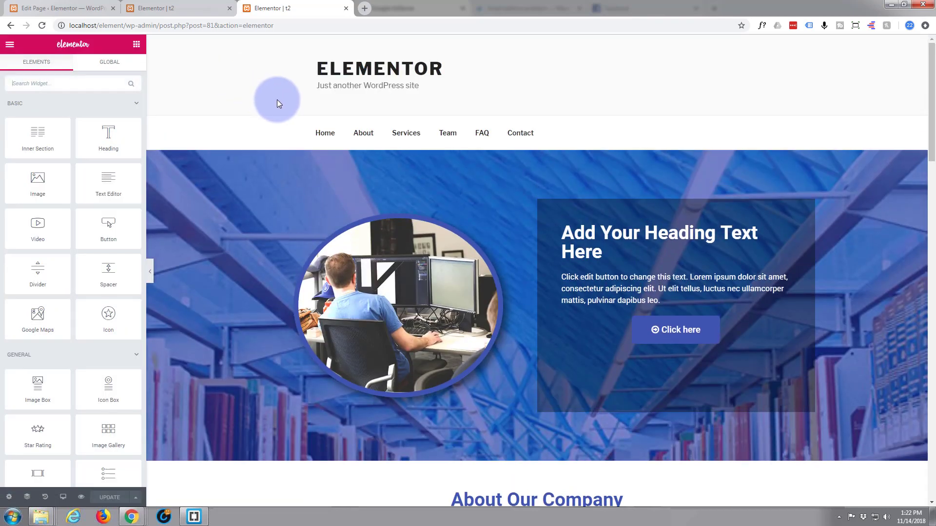
{"action": "scroll", "coordinate": [278, 100], "scroll_direction": "down", "scroll_amount": 7}
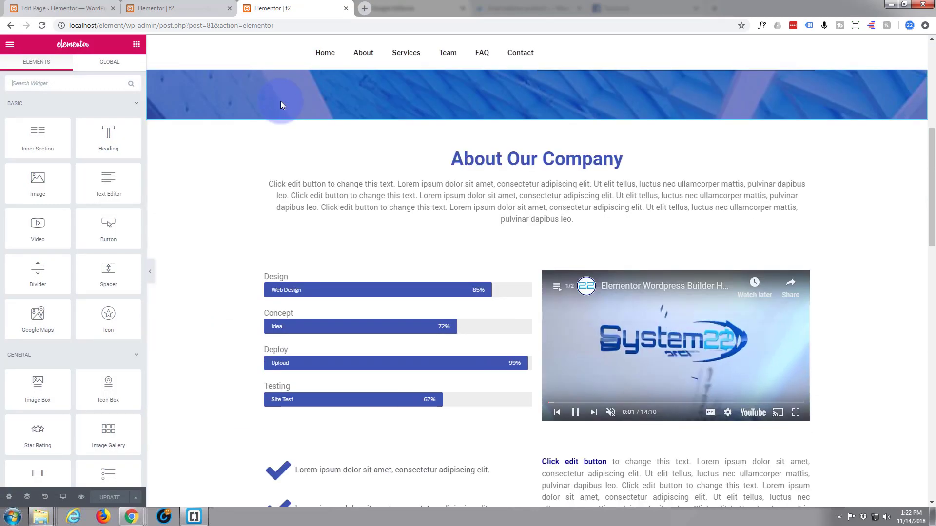
{"action": "scroll", "coordinate": [280, 101], "scroll_direction": "down", "scroll_amount": 6}
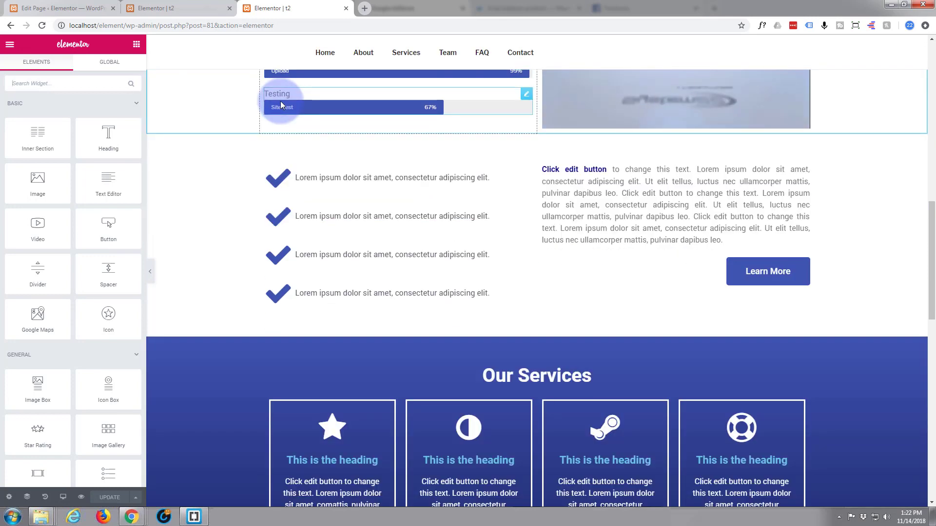
{"action": "scroll", "coordinate": [280, 101], "scroll_direction": "down", "scroll_amount": 5}
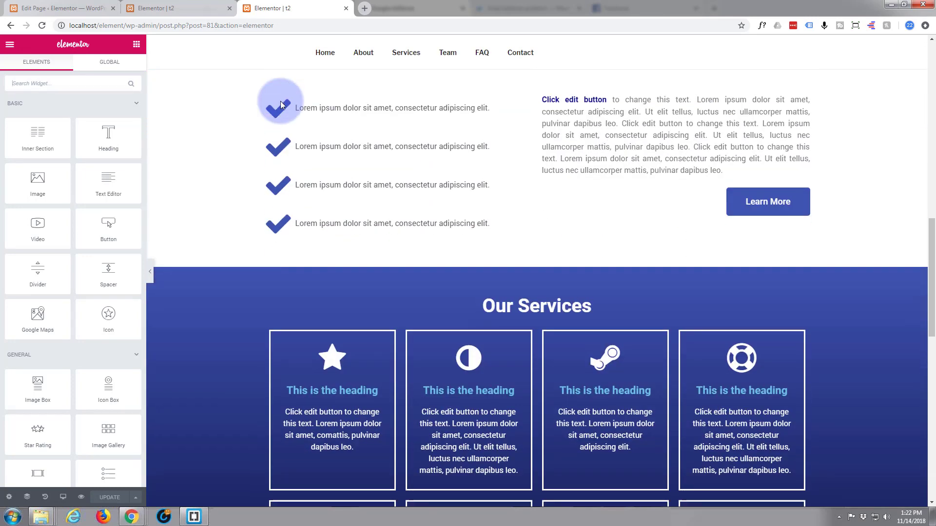
{"action": "scroll", "coordinate": [279, 101], "scroll_direction": "down", "scroll_amount": 8}
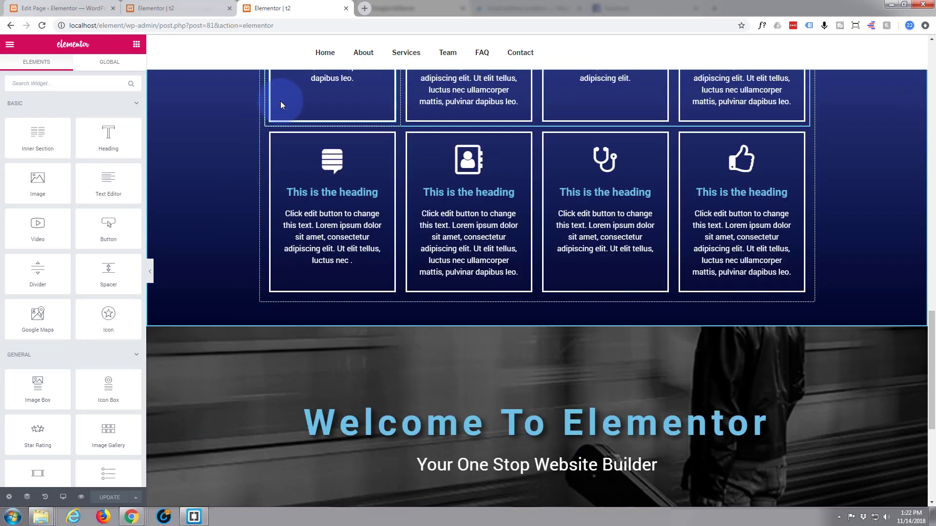
{"action": "scroll", "coordinate": [280, 105], "scroll_direction": "down", "scroll_amount": 1}
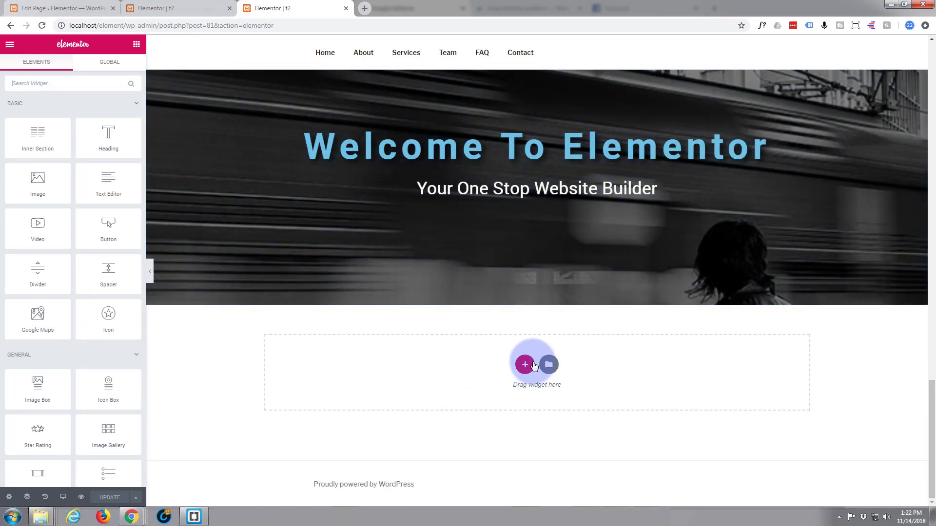
- Add a single-column section below the banner and drop an Image Gallery widget into it
{"action": "left_click", "coordinate": [525, 365]}
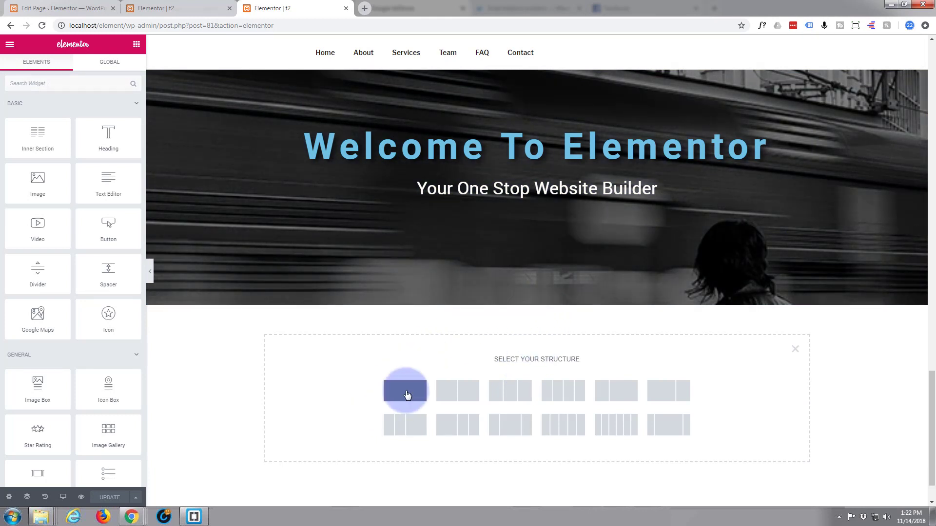
{"action": "left_click", "coordinate": [407, 394]}
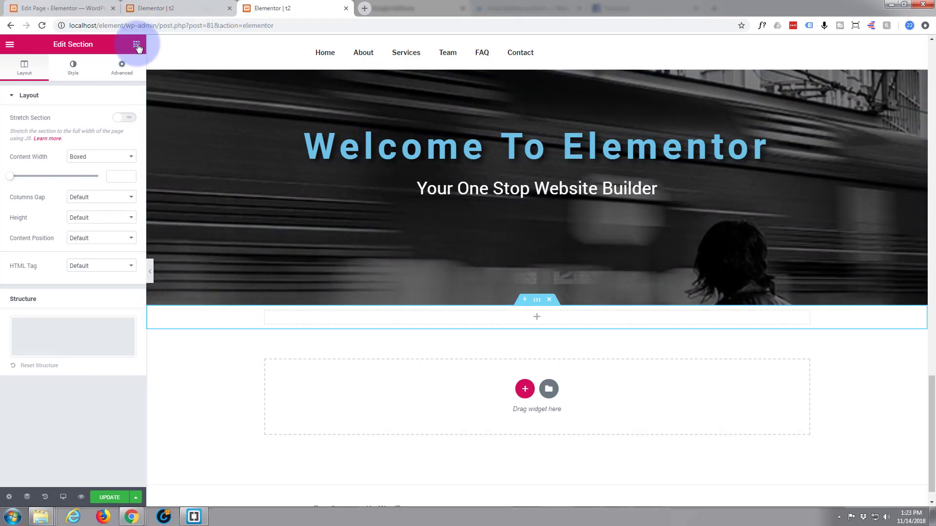
{"action": "left_click", "coordinate": [137, 45]}
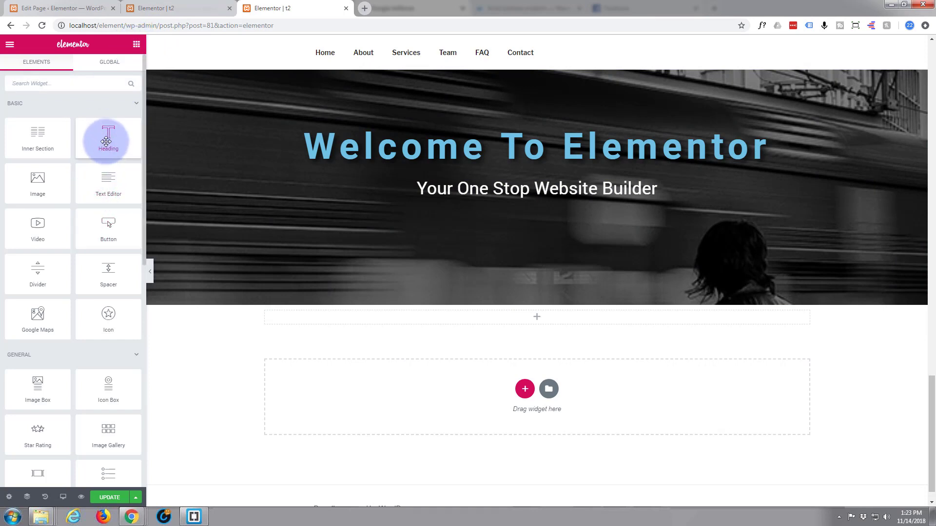
{"action": "scroll", "coordinate": [106, 141], "scroll_direction": "down", "scroll_amount": 2}
{"action": "scroll", "coordinate": [106, 141], "scroll_direction": "down", "scroll_amount": 2}
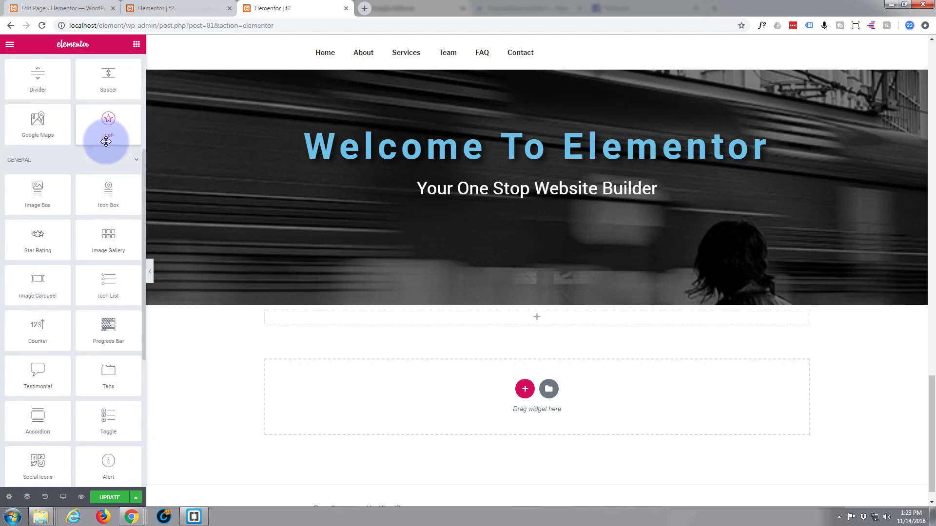
{"action": "left_click_drag", "start_coordinate": [109, 238], "coordinate": [521, 317]}
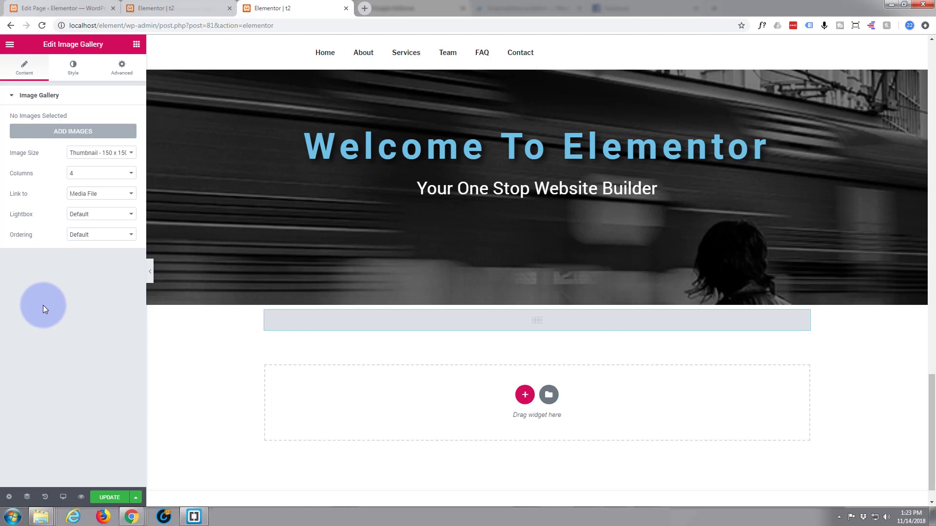
- Place a Heading widget above the gallery and replace its text with 'Recent Proojects'
{"action": "left_click", "coordinate": [136, 44]}
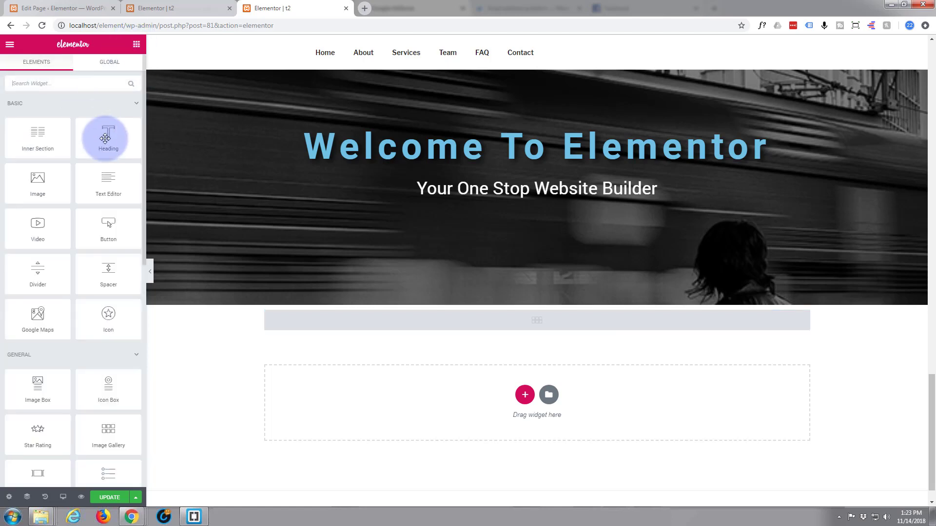
{"action": "left_click_drag", "start_coordinate": [107, 142], "coordinate": [540, 319]}
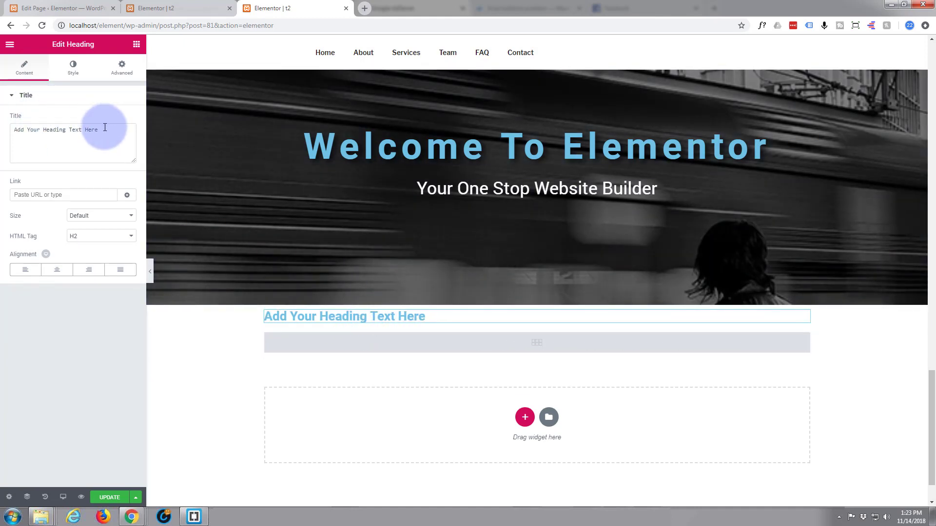
{"action": "left_click_drag", "start_coordinate": [103, 129], "coordinate": [2, 128]}
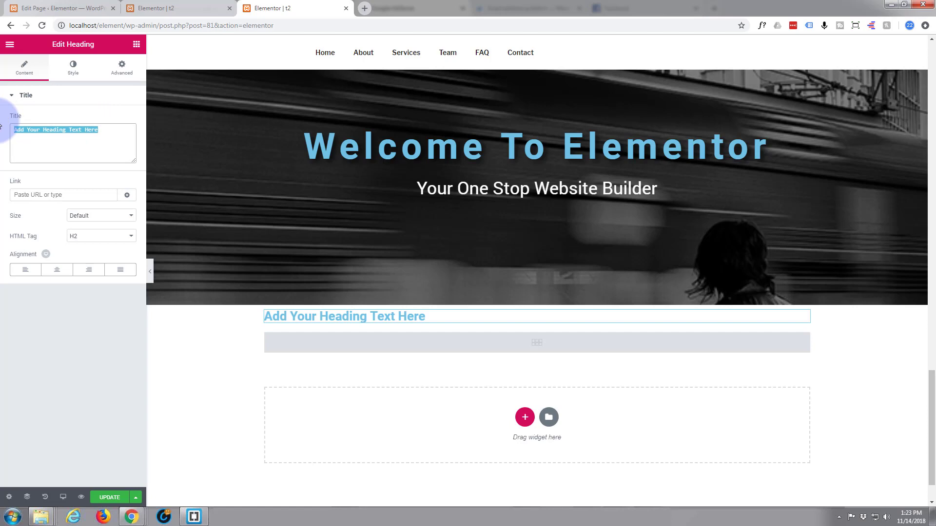
{"action": "type", "text": "Recent Proojects"}
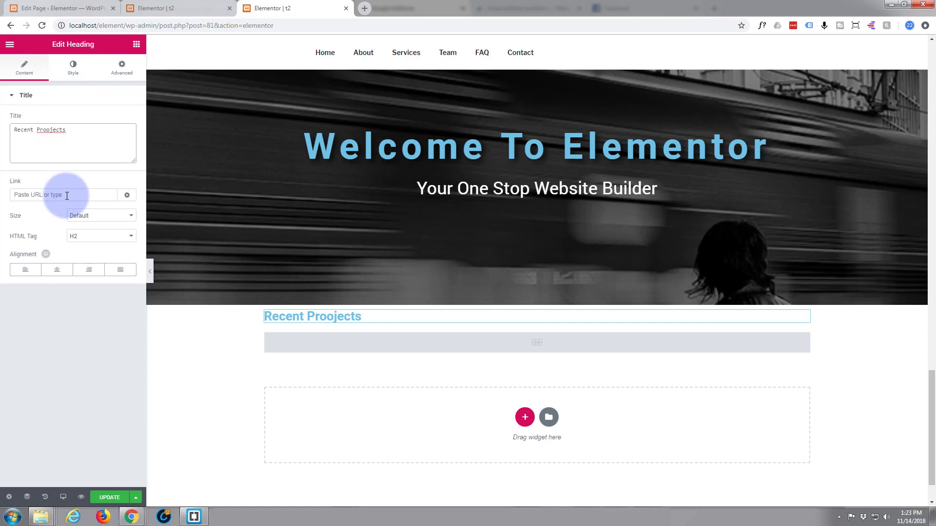
- Centre-align the Recent Proojects heading
{"action": "left_click", "coordinate": [56, 271]}
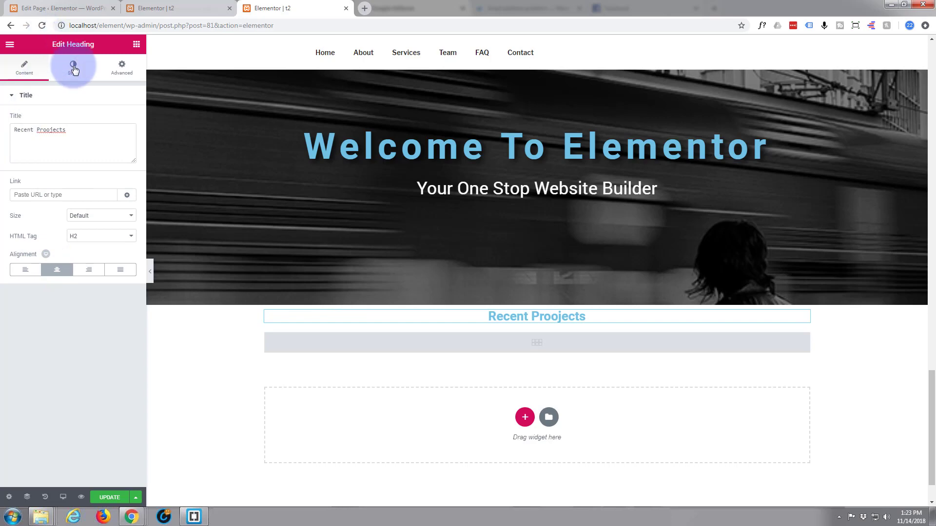
{"action": "scroll", "coordinate": [406, 175], "scroll_direction": "up", "scroll_amount": 8}
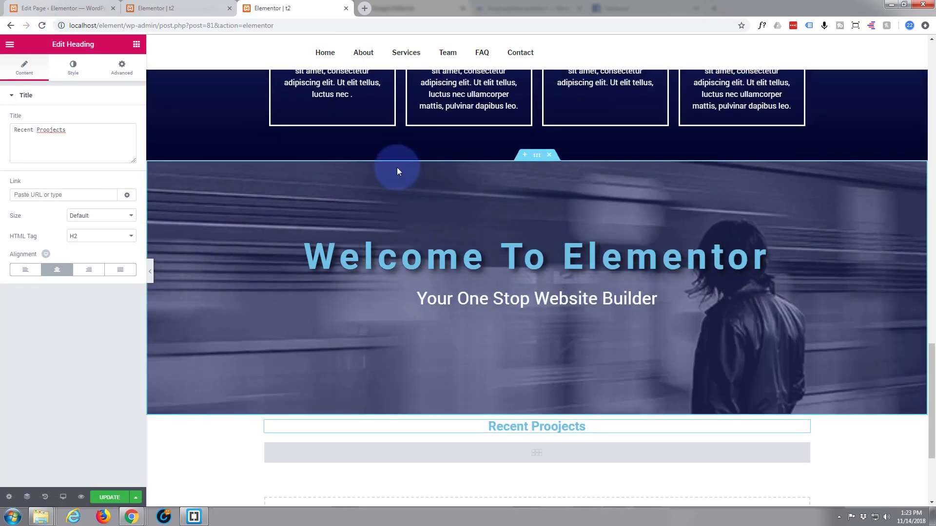
{"action": "scroll", "coordinate": [396, 167], "scroll_direction": "up", "scroll_amount": 1}
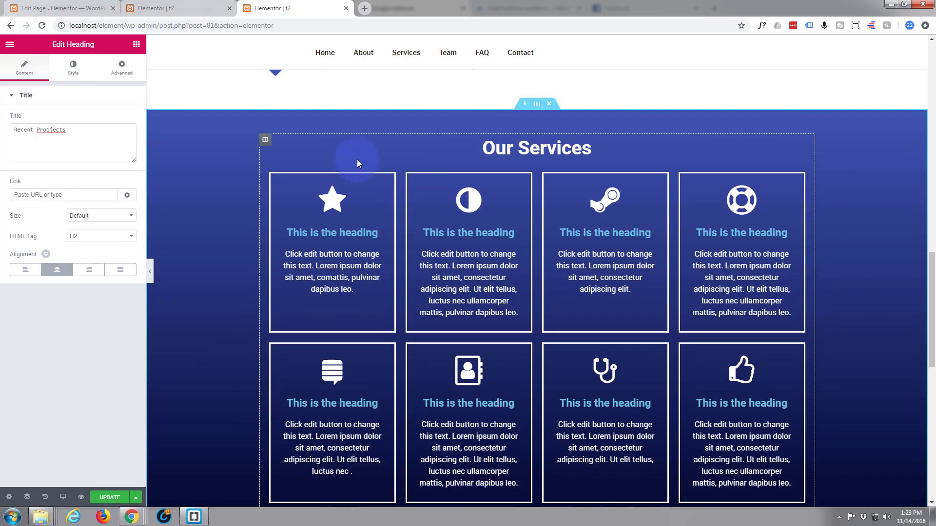
{"action": "scroll", "coordinate": [355, 159], "scroll_direction": "up", "scroll_amount": 4}
{"action": "scroll", "coordinate": [354, 160], "scroll_direction": "up", "scroll_amount": 4}
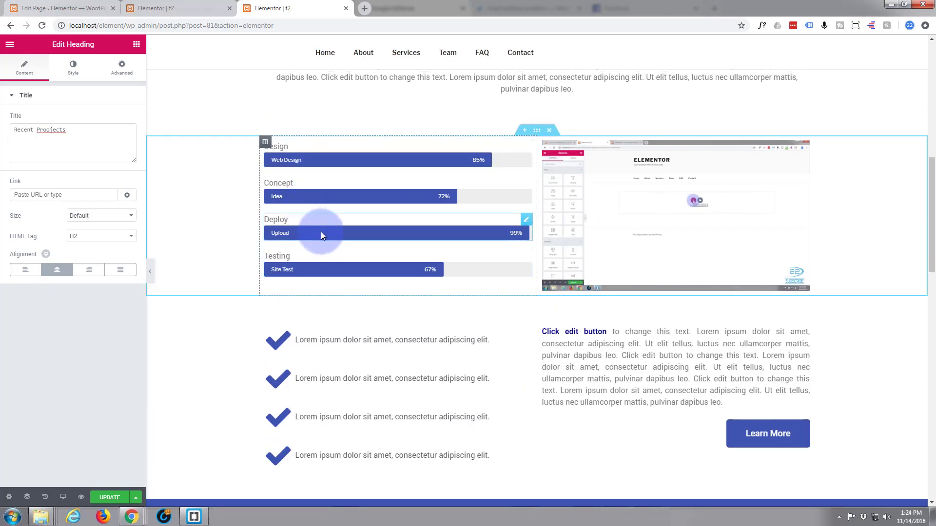
- Copy the Deploy progress bar's #4054b2 colour code from its Style settings
{"action": "right_click", "coordinate": [321, 234]}
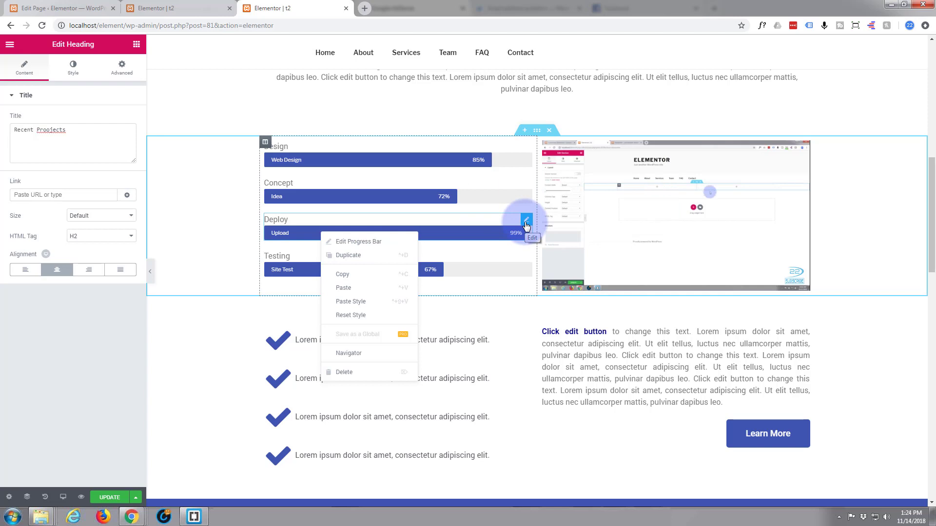
{"action": "left_click", "coordinate": [527, 222]}
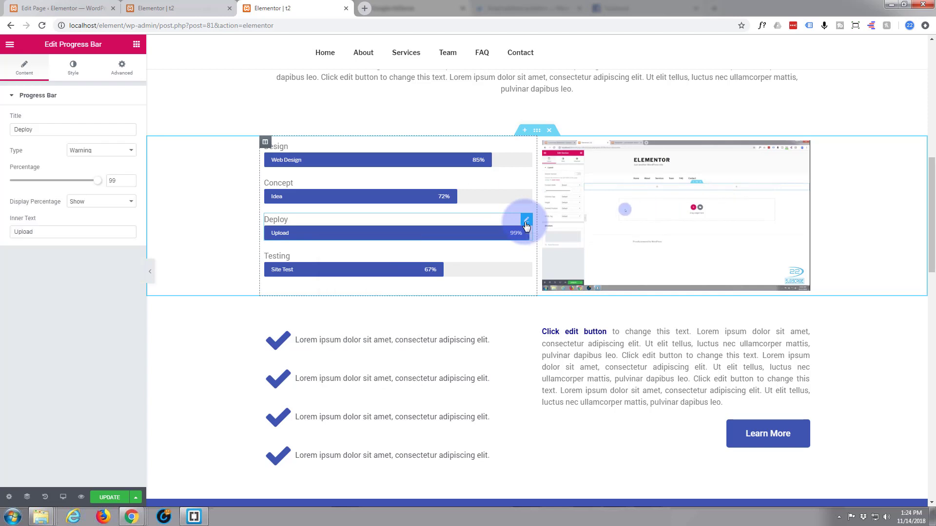
{"action": "left_click", "coordinate": [73, 70]}
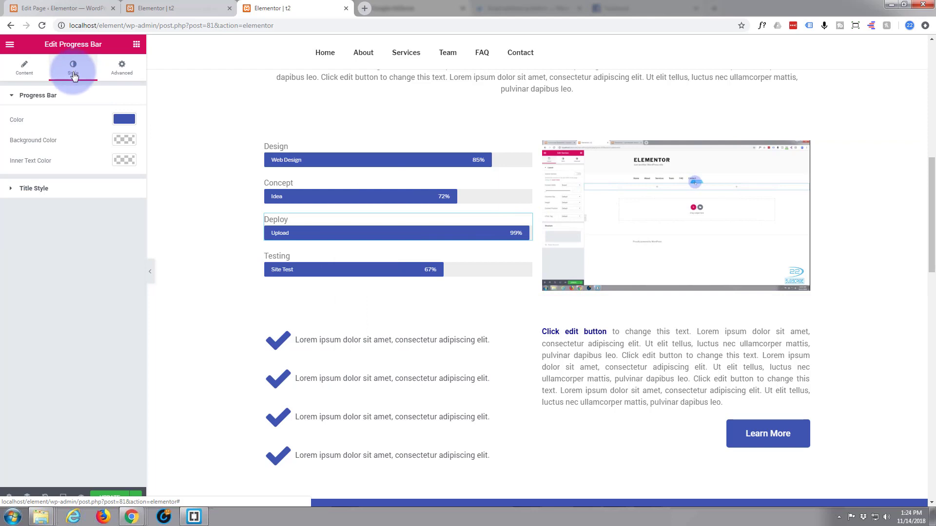
{"action": "left_click", "coordinate": [122, 119]}
{"action": "left_click_drag", "start_coordinate": [55, 121], "coordinate": [2, 120]}
{"action": "key", "text": "ctrl+c"}
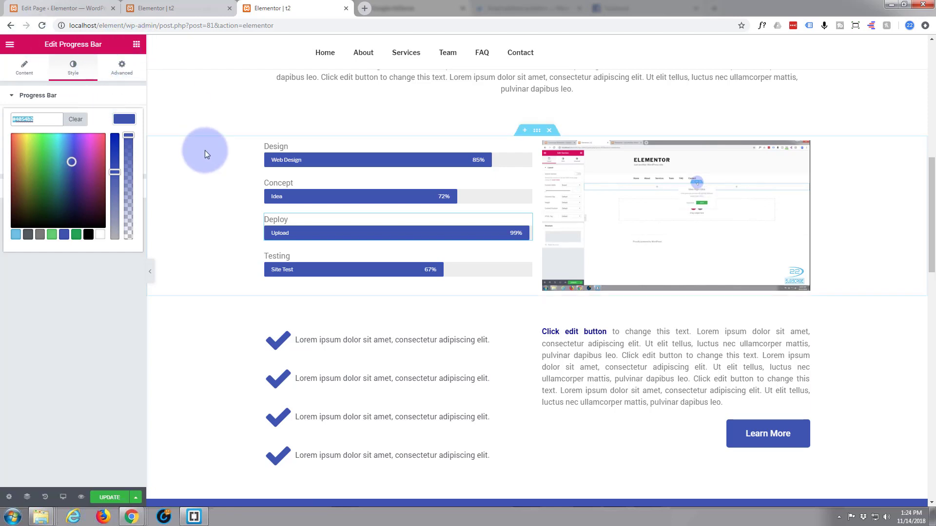
{"action": "scroll", "coordinate": [205, 149], "scroll_direction": "down", "scroll_amount": 6}
{"action": "scroll", "coordinate": [206, 147], "scroll_direction": "down", "scroll_amount": 12}
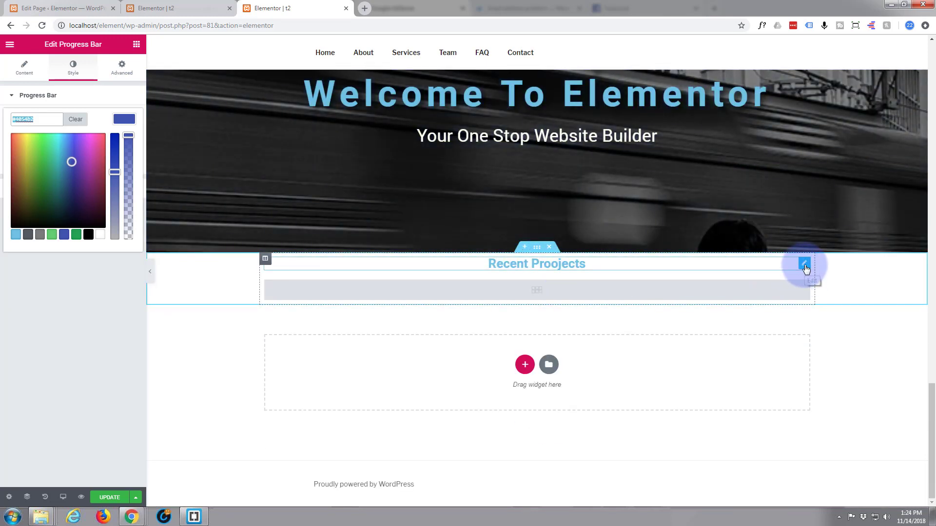
- Paste #4054b2 as the Recent Proojects heading's text colour
{"action": "left_click", "coordinate": [804, 265]}
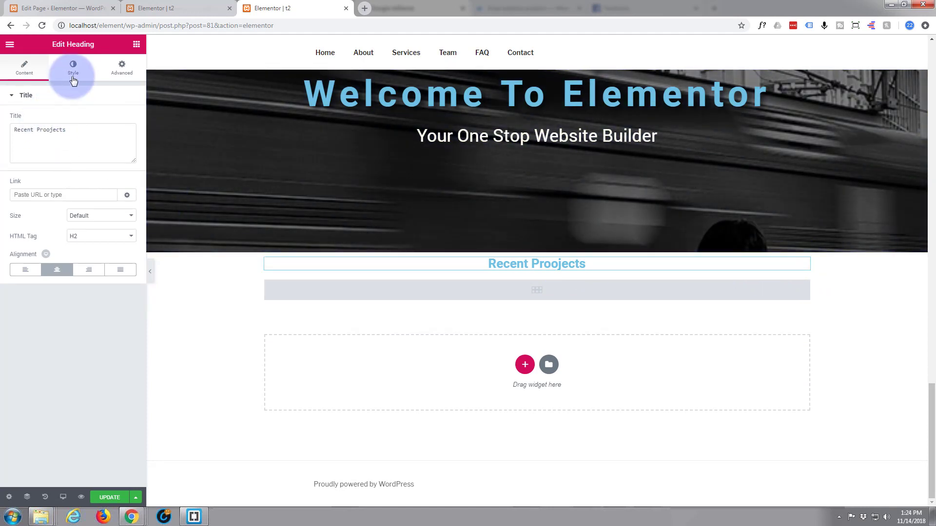
{"action": "left_click", "coordinate": [74, 71]}
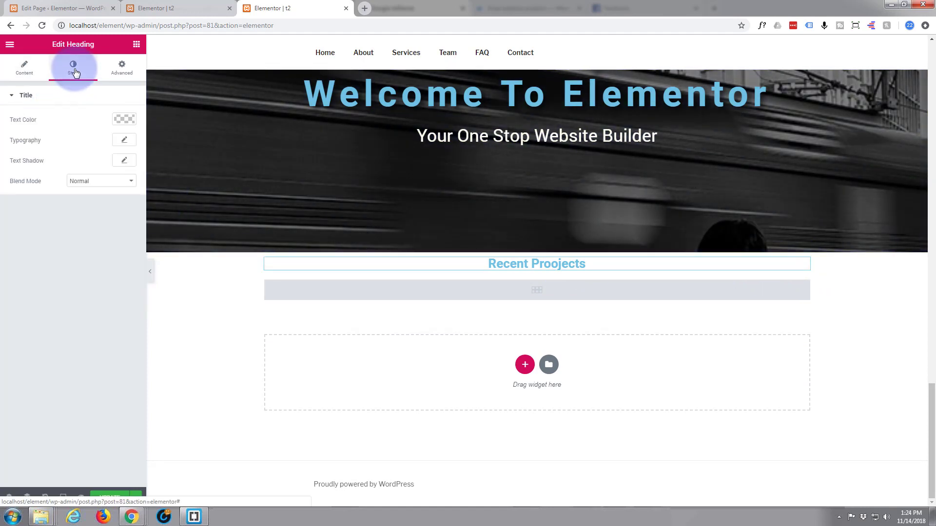
{"action": "left_click", "coordinate": [123, 119]}
{"action": "left_click", "coordinate": [50, 121]}
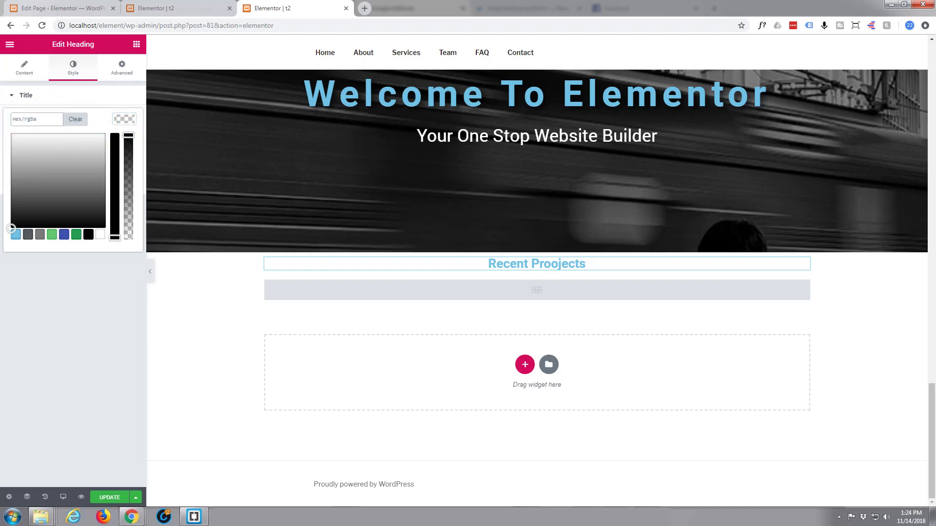
{"action": "key", "text": "ctrl+v"}
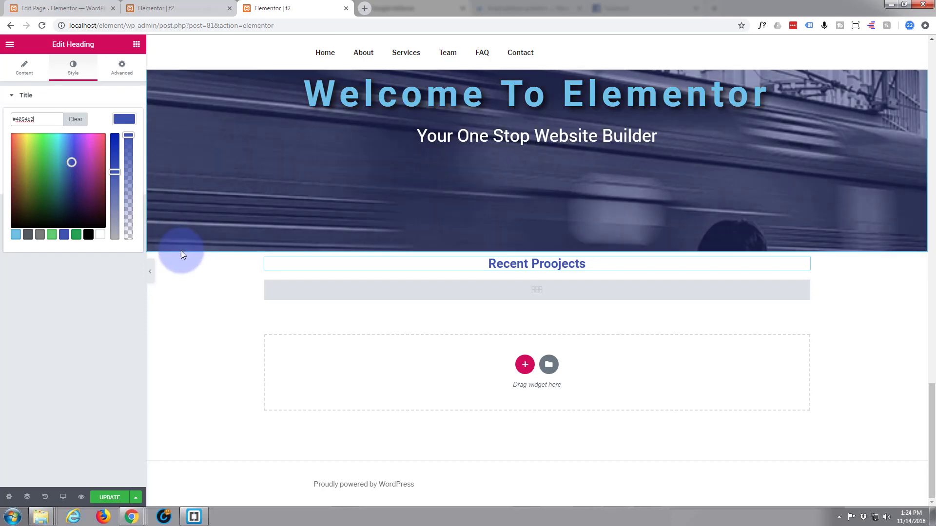
{"action": "scroll", "coordinate": [181, 251], "scroll_direction": "up", "scroll_amount": 3}
{"action": "scroll", "coordinate": [183, 250], "scroll_direction": "up", "scroll_amount": 3}
{"action": "scroll", "coordinate": [182, 247], "scroll_direction": "up", "scroll_amount": 15}
{"action": "scroll", "coordinate": [182, 245], "scroll_direction": "up", "scroll_amount": 3}
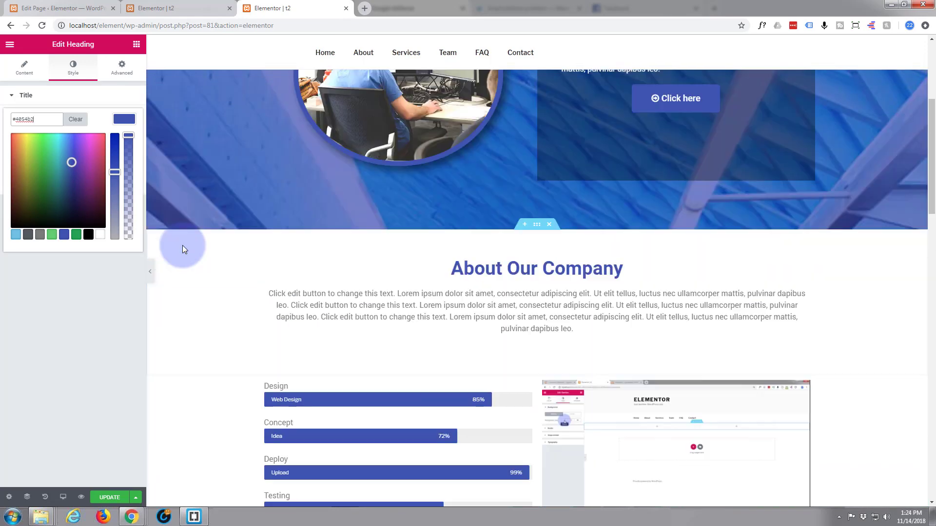
- Drag the About Our Company heading's typography size slider between roughly 47 and 41 px
{"action": "left_click", "coordinate": [480, 267]}
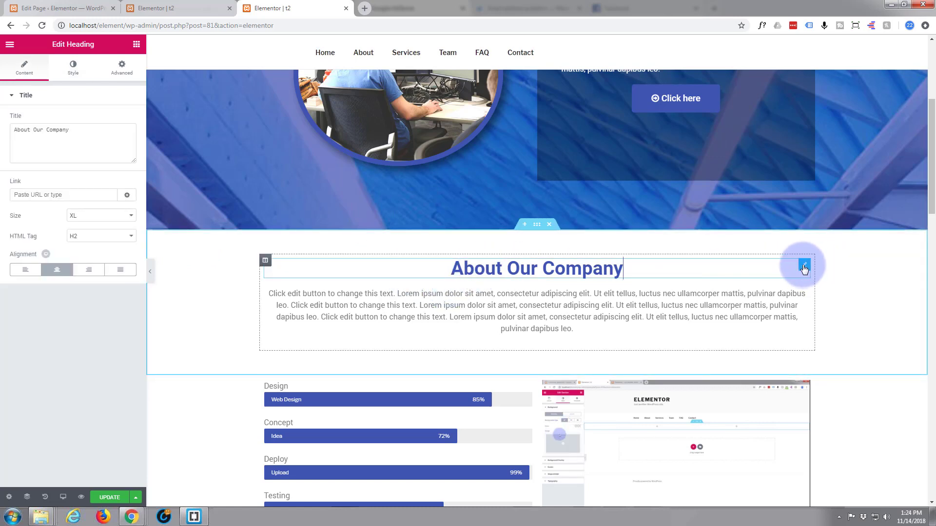
{"action": "left_click", "coordinate": [87, 73]}
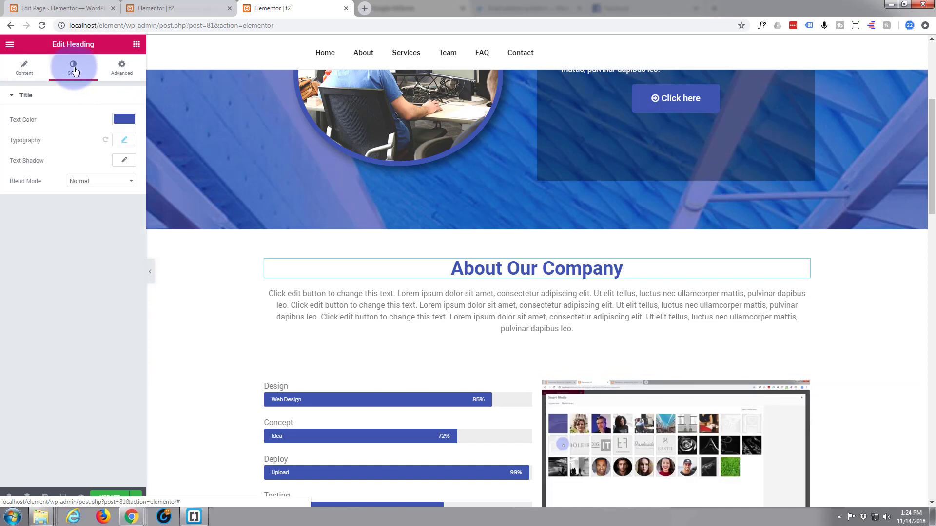
{"action": "left_click", "coordinate": [124, 140]}
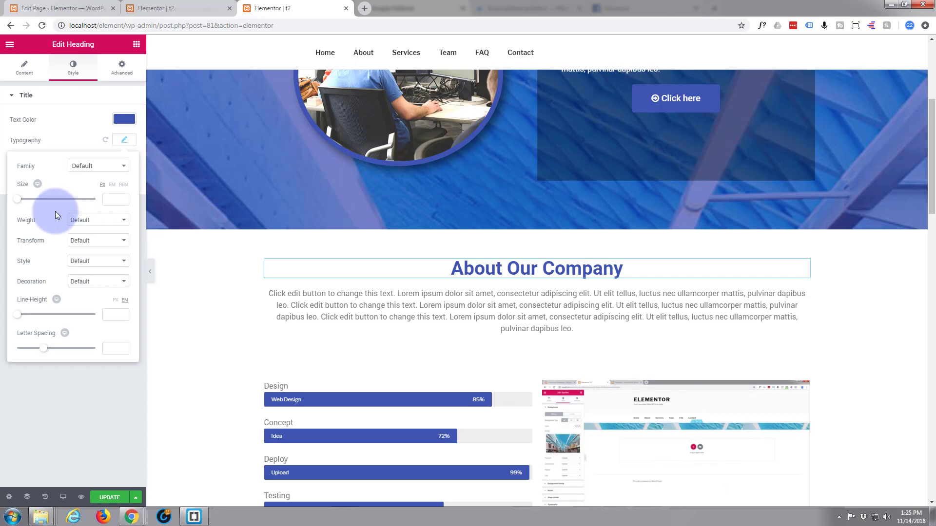
{"action": "left_click", "coordinate": [122, 71]}
{"action": "left_click", "coordinate": [78, 69]}
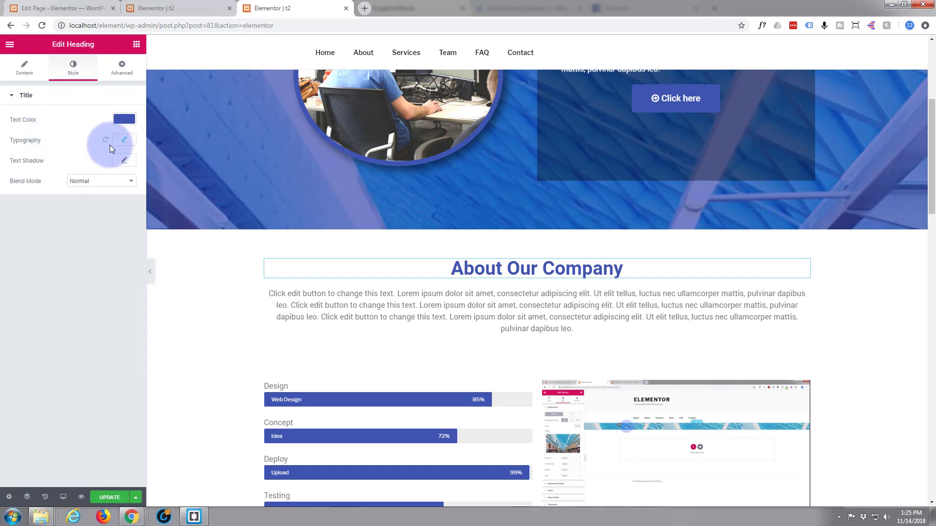
{"action": "left_click", "coordinate": [124, 140]}
{"action": "left_click", "coordinate": [22, 203]}
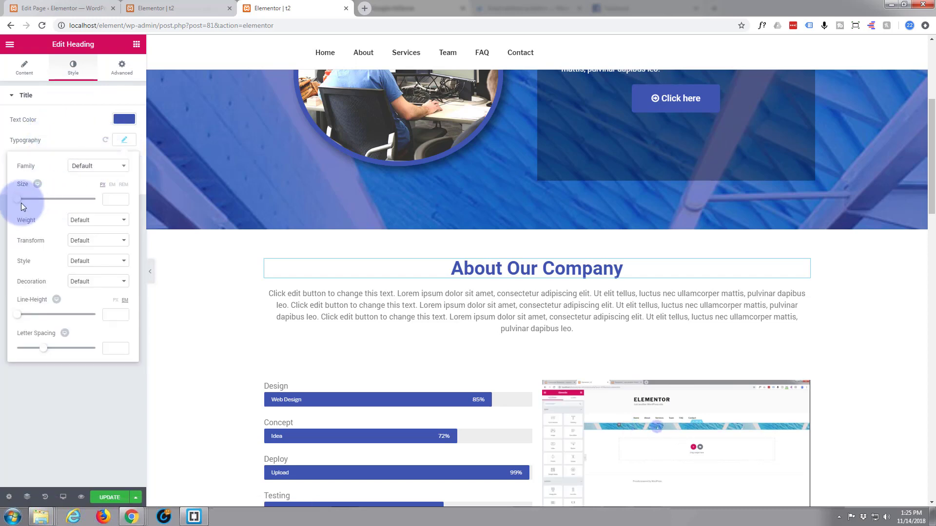
{"action": "left_click_drag", "start_coordinate": [20, 203], "coordinate": [37, 203]}
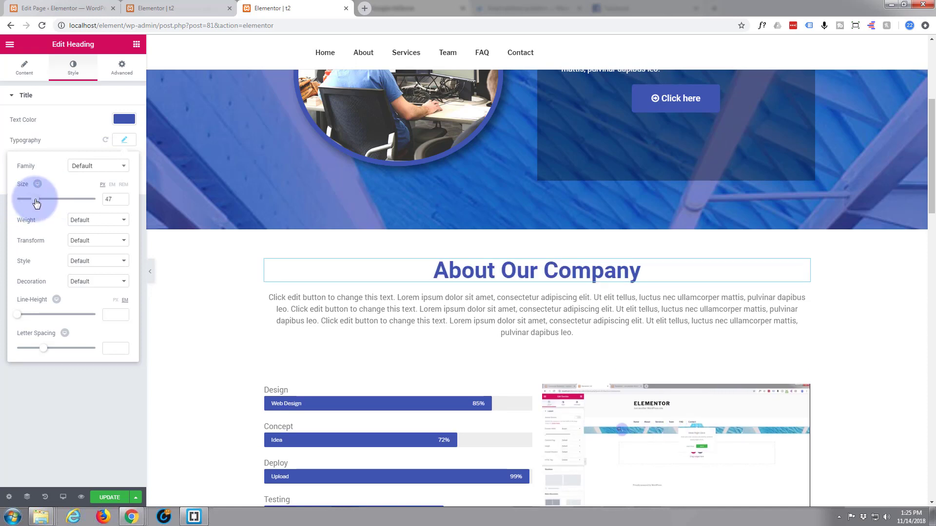
{"action": "left_click_drag", "start_coordinate": [37, 204], "coordinate": [35, 201]}
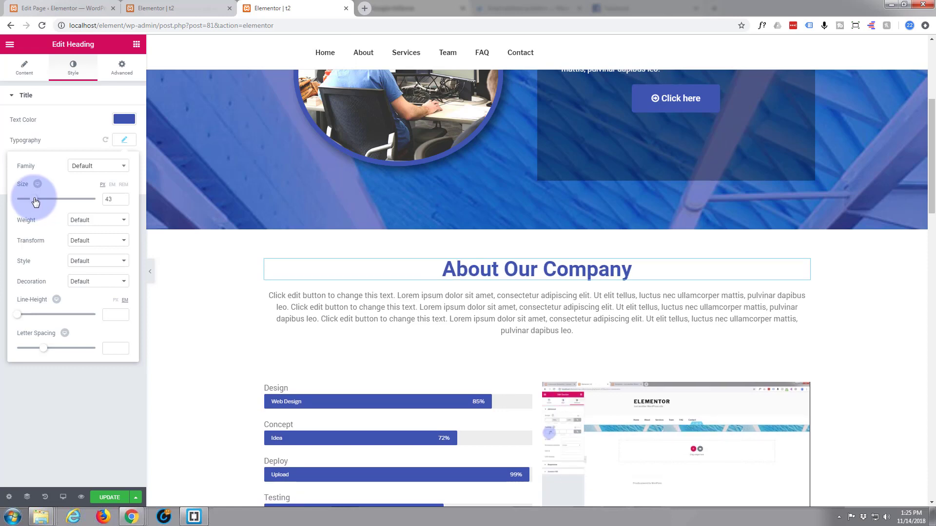
{"action": "left_click_drag", "start_coordinate": [35, 201], "coordinate": [37, 201]}
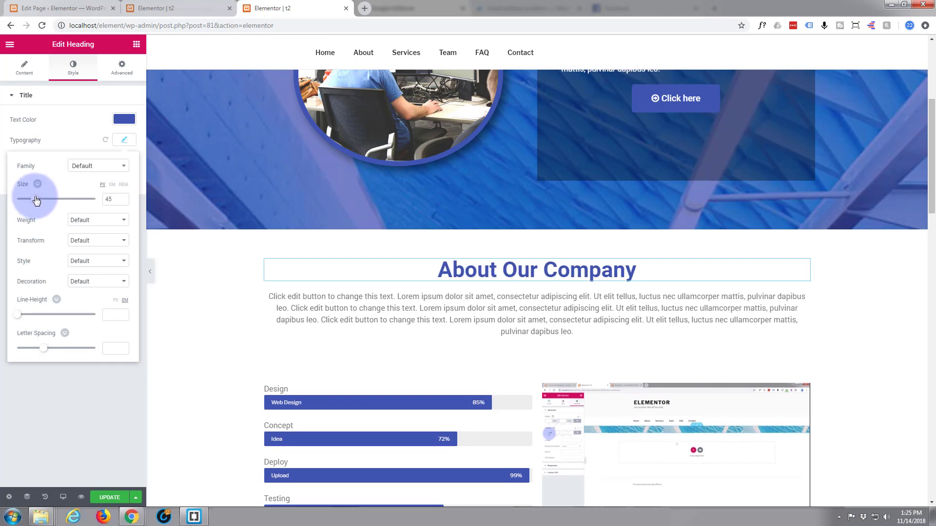
- Set the Recent Proojects heading's typography size to 45 px
{"action": "scroll", "coordinate": [415, 326], "scroll_direction": "down", "scroll_amount": 5}
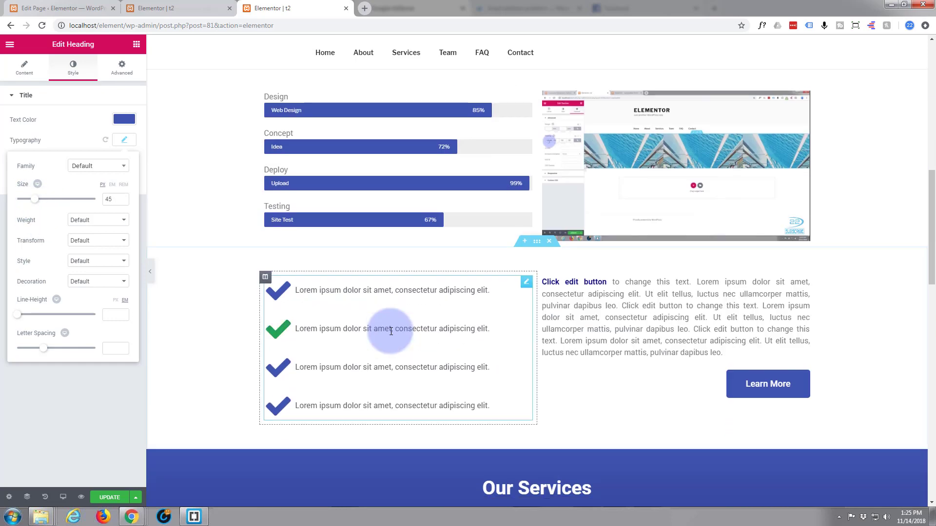
{"action": "scroll", "coordinate": [391, 331], "scroll_direction": "down", "scroll_amount": 10}
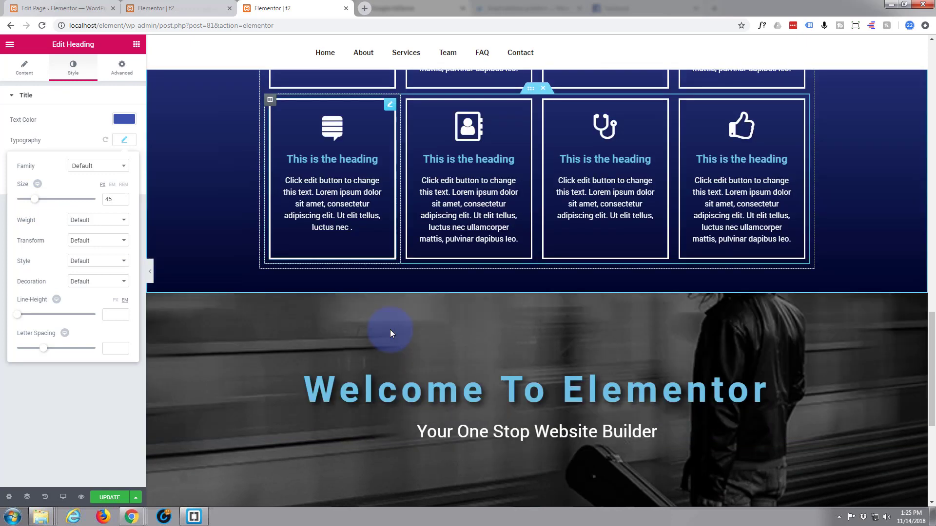
{"action": "scroll", "coordinate": [390, 334], "scroll_direction": "down", "scroll_amount": 5}
{"action": "left_click", "coordinate": [559, 264]}
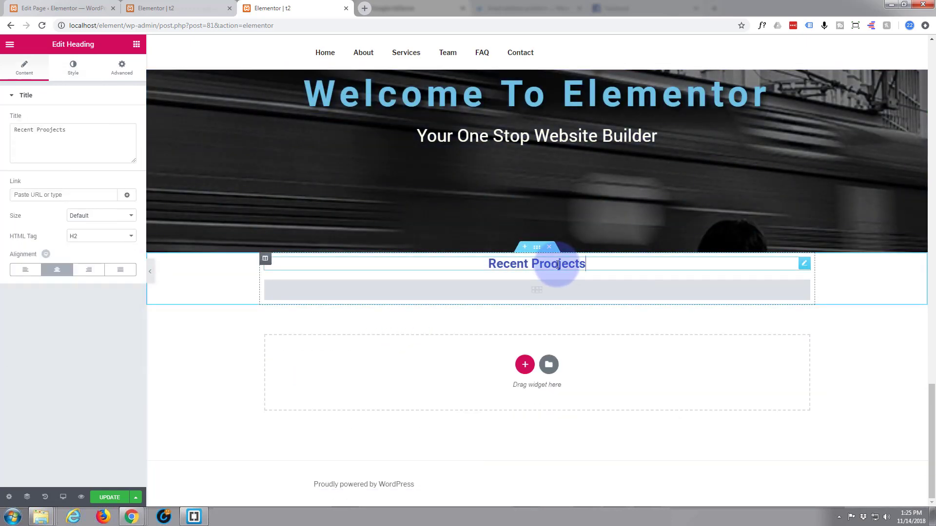
{"action": "left_click", "coordinate": [73, 72]}
{"action": "left_click", "coordinate": [126, 142]}
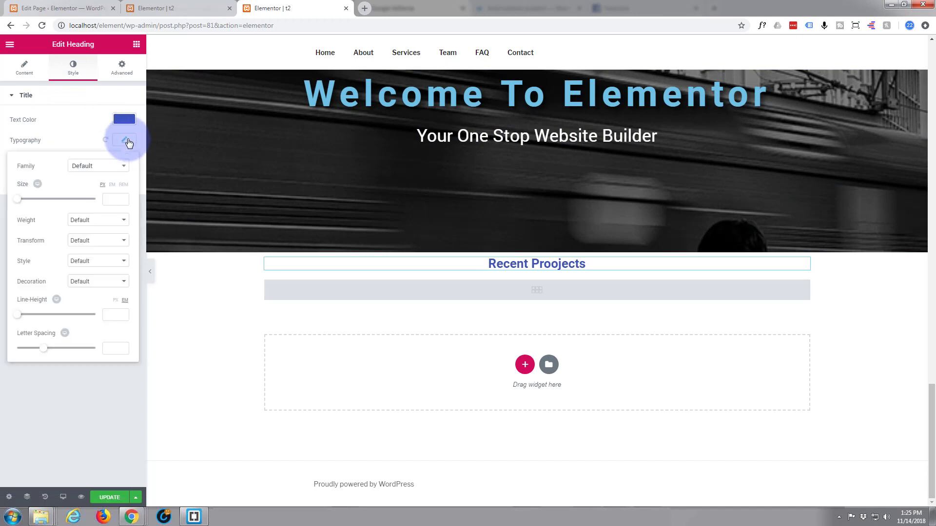
{"action": "left_click", "coordinate": [110, 205]}
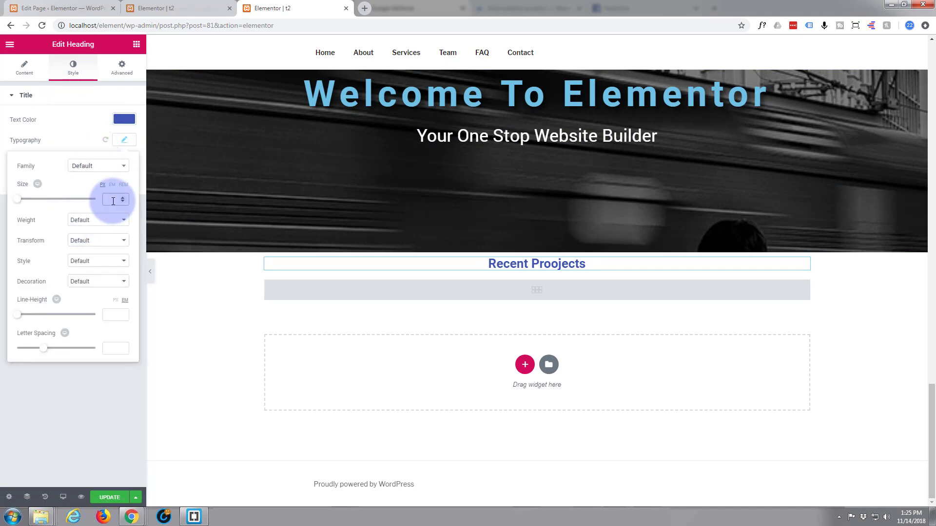
{"action": "type", "text": "45"}
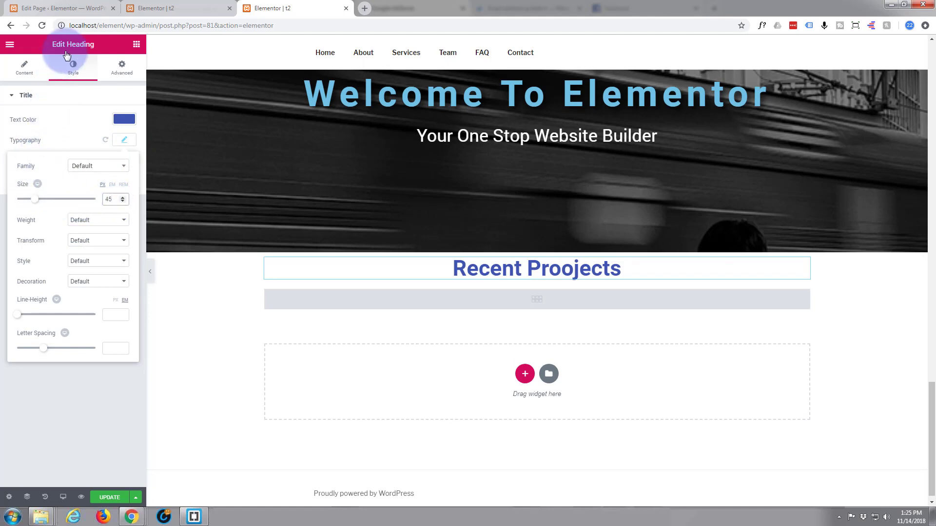
- Unlink the heading's padding and set top and bottom padding to 50 px
{"action": "left_click", "coordinate": [121, 71]}
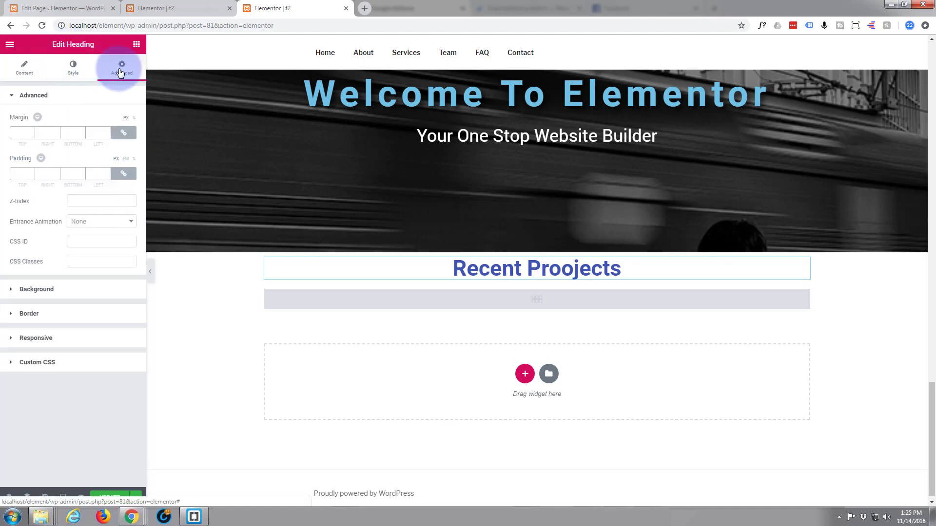
{"action": "left_click", "coordinate": [23, 133]}
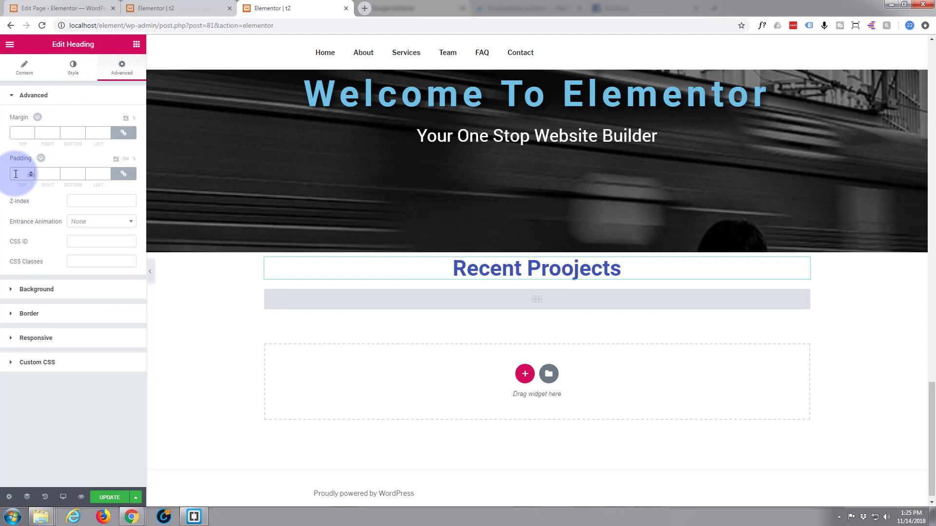
{"action": "left_click", "coordinate": [125, 175]}
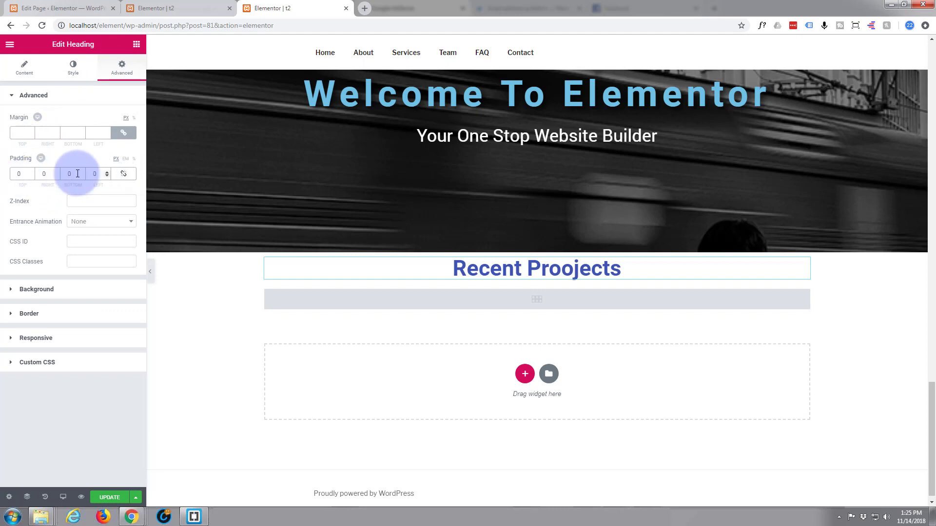
{"action": "left_click", "coordinate": [18, 175]}
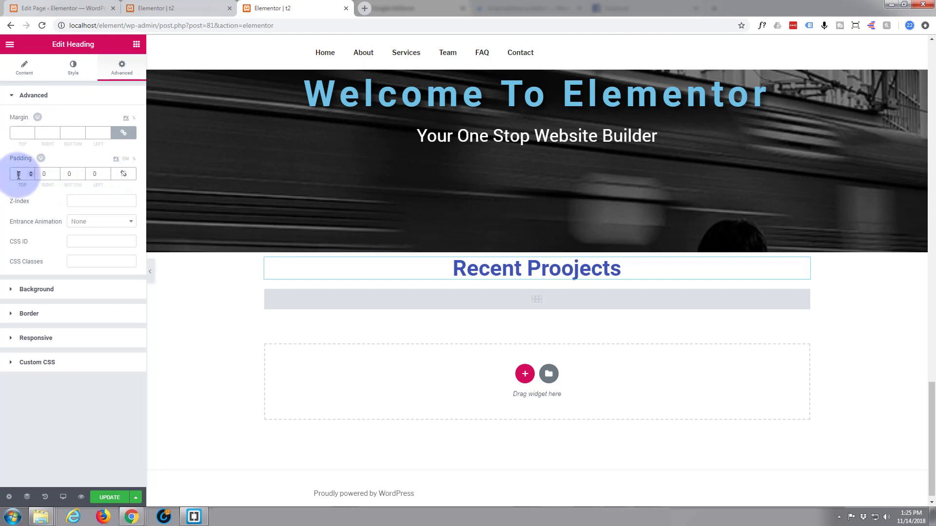
{"action": "type", "text": "50"}
{"action": "left_click", "coordinate": [45, 175]}
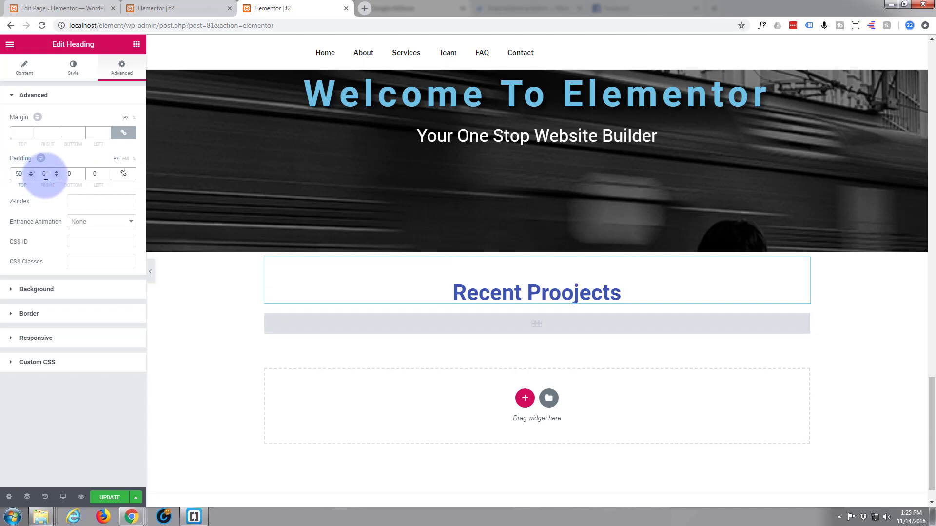
{"action": "left_click", "coordinate": [69, 174]}
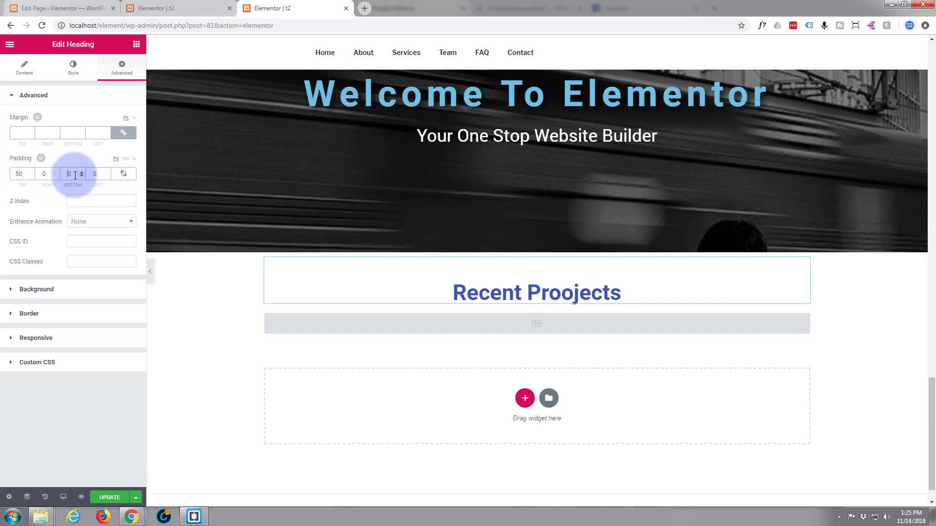
{"action": "type", "text": "50"}
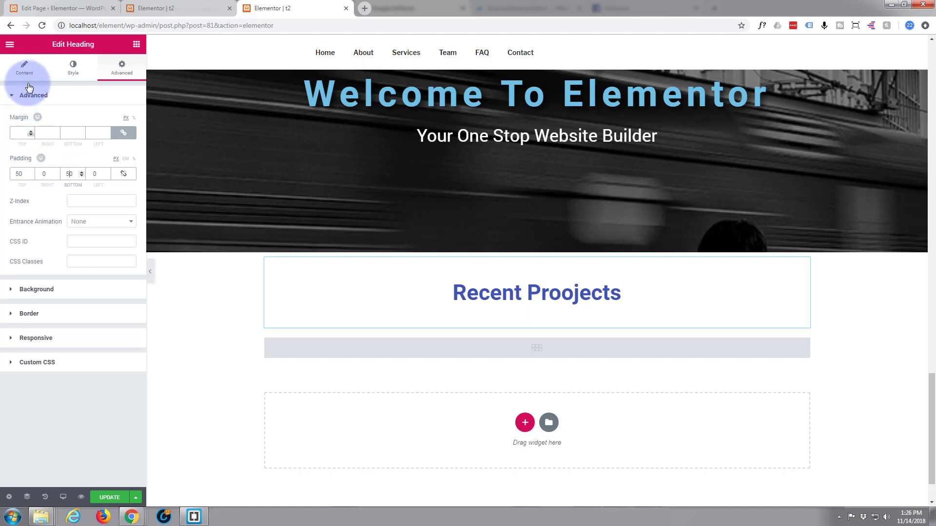
- Fix the title typo so the heading reads 'Recent Projects'
{"action": "left_click", "coordinate": [26, 68]}
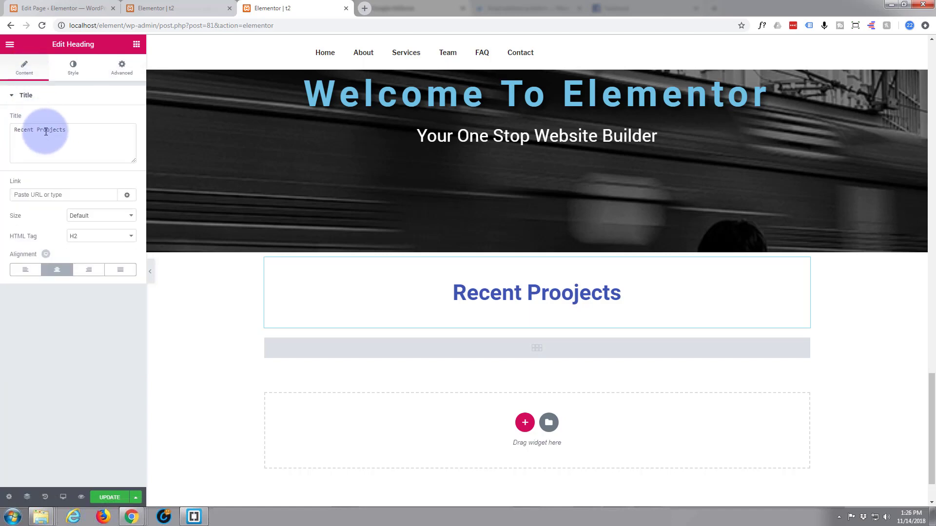
{"action": "left_click", "coordinate": [46, 160]}
{"action": "key", "text": "Delete"}
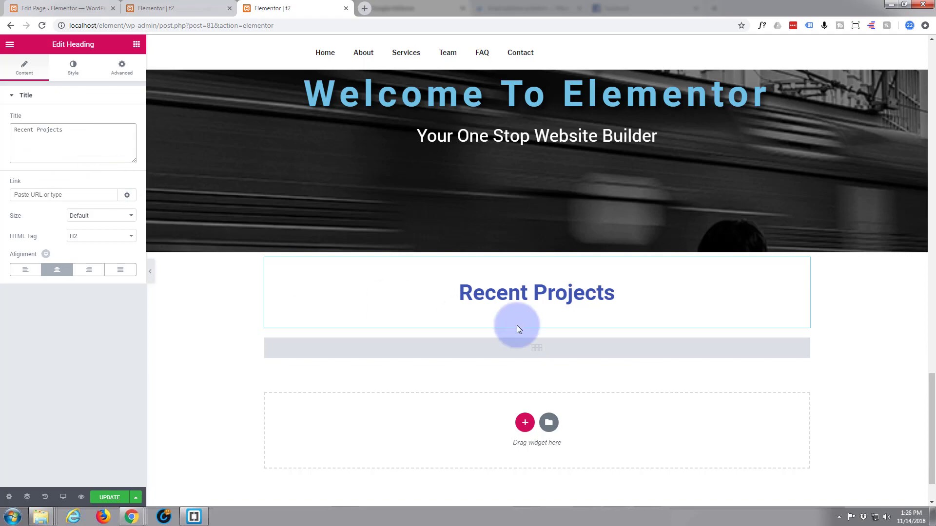
- Select the Recent Projects heading on the page
{"action": "scroll", "coordinate": [607, 250], "scroll_direction": "up", "scroll_amount": 1}
{"action": "scroll", "coordinate": [608, 250], "scroll_direction": "up", "scroll_amount": 15}
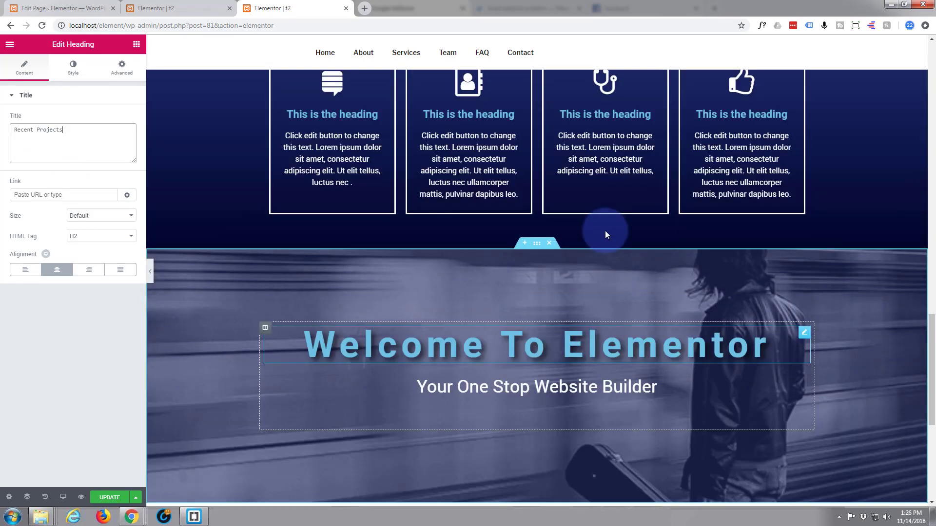
{"action": "scroll", "coordinate": [605, 229], "scroll_direction": "up", "scroll_amount": 6}
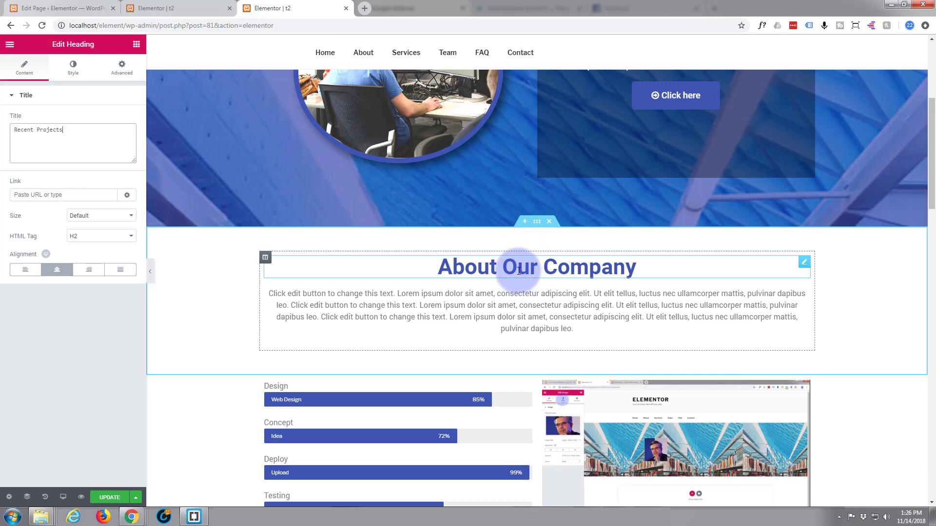
{"action": "scroll", "coordinate": [226, 323], "scroll_direction": "down", "scroll_amount": 15}
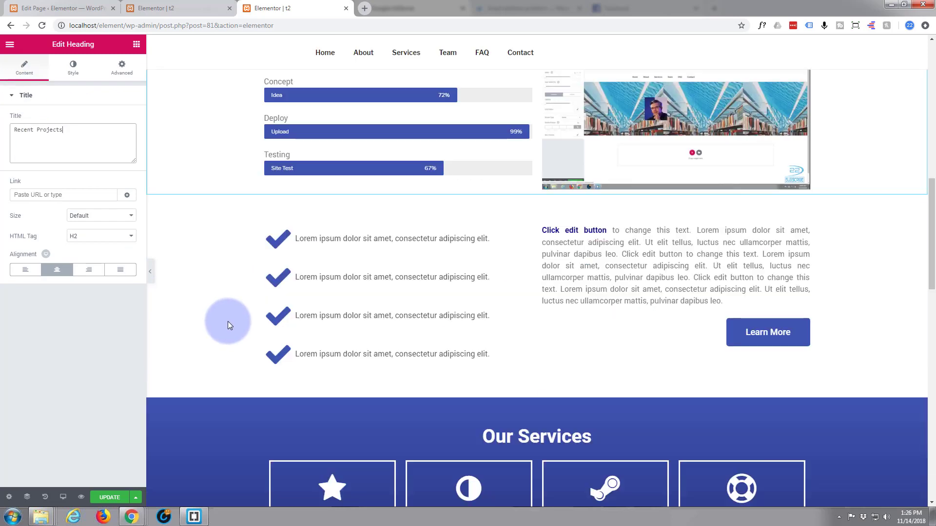
{"action": "scroll", "coordinate": [228, 325], "scroll_direction": "down", "scroll_amount": 6}
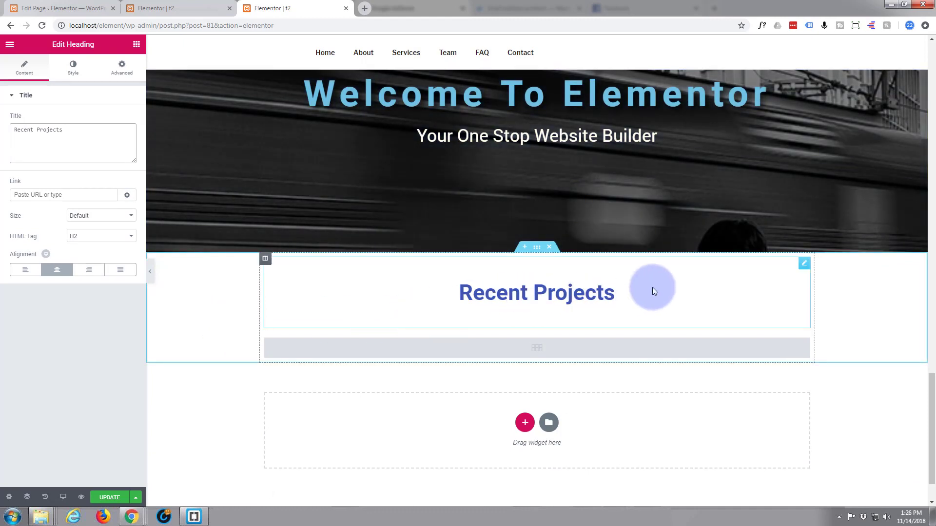
{"action": "left_click", "coordinate": [739, 284]}
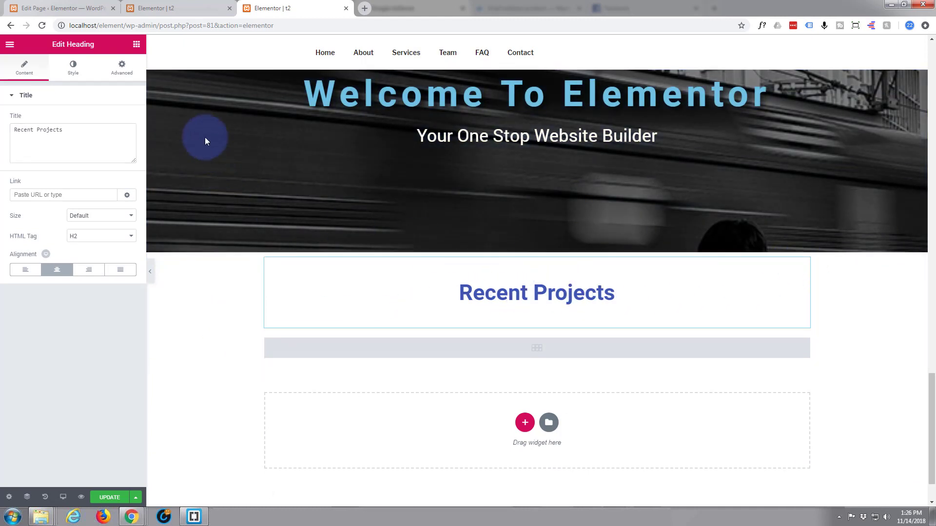
- Change the heading's top and bottom padding from 50 to 0
{"action": "left_click", "coordinate": [121, 67]}
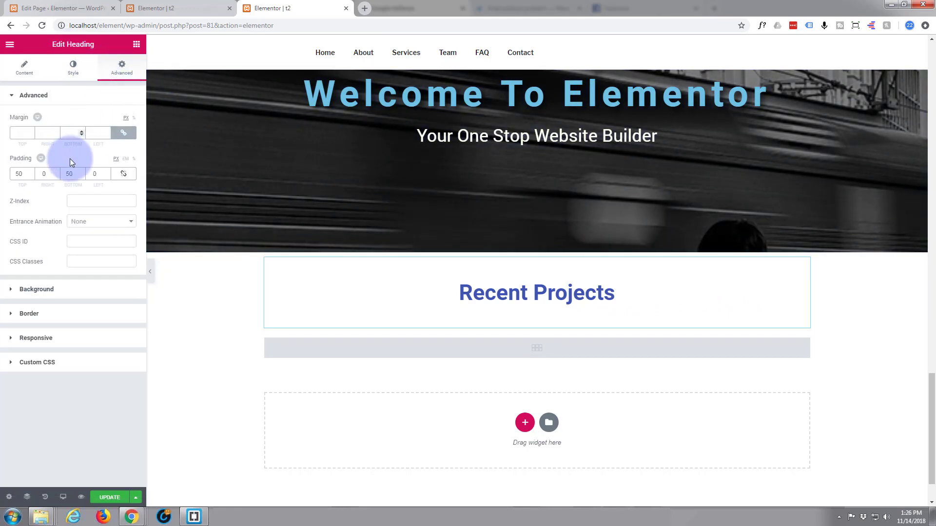
{"action": "left_click", "coordinate": [23, 175]}
{"action": "left_click_drag", "start_coordinate": [24, 176], "coordinate": [13, 174]}
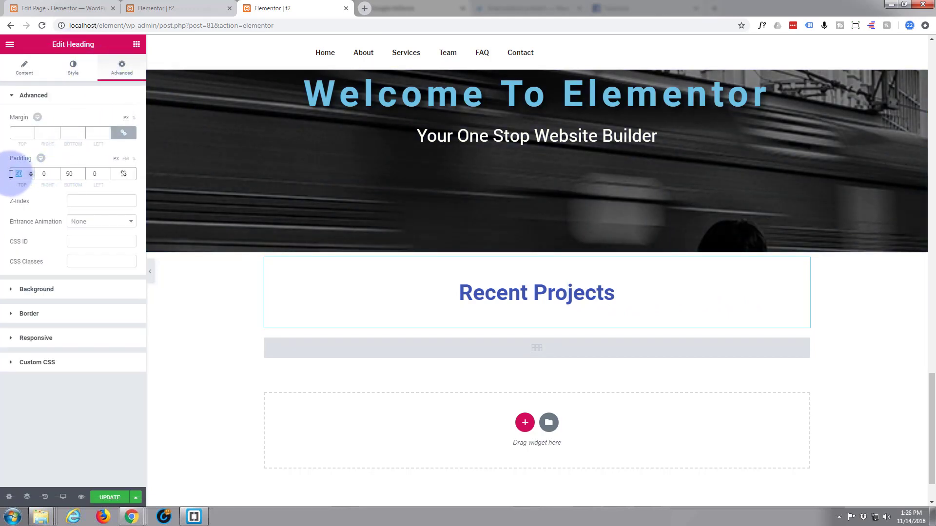
{"action": "type", "text": "0"}
{"action": "left_click_drag", "start_coordinate": [88, 173], "coordinate": [60, 172]}
{"action": "type", "text": "0"}
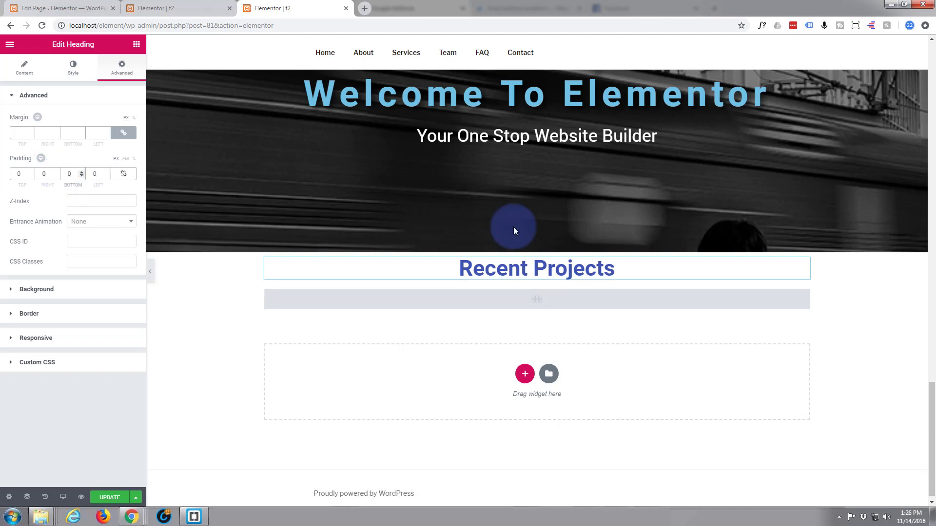
{"action": "mouse_move", "coordinate": [538, 251]}
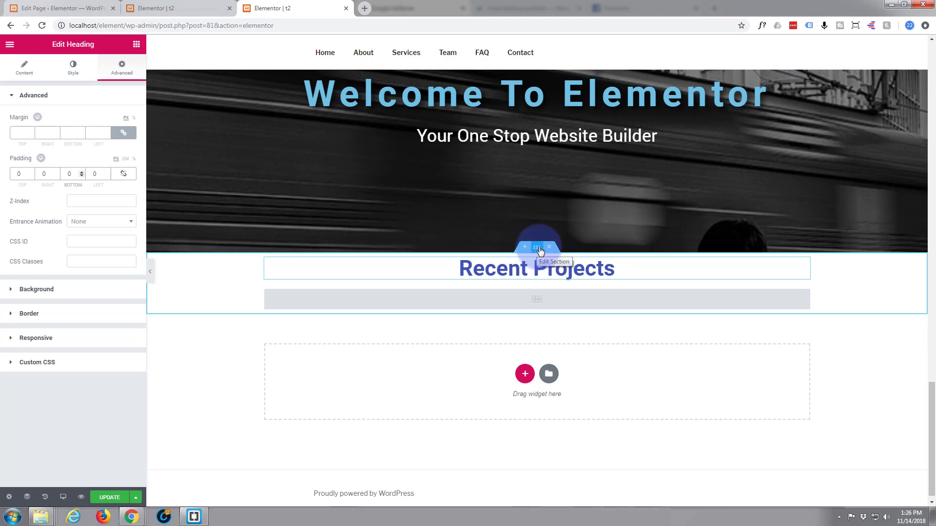
- Unlink the section's padding and set Top 50 and Bottom 50 px in Advanced
{"action": "left_click", "coordinate": [537, 248]}
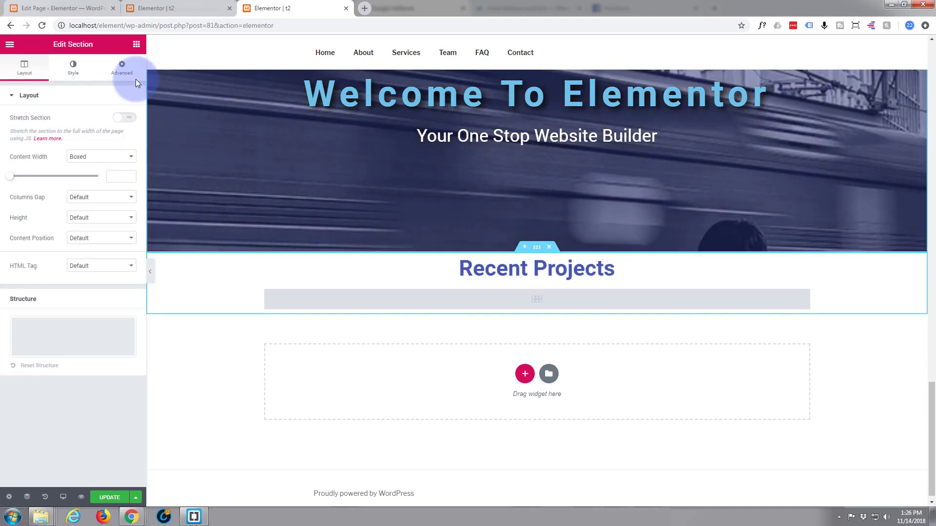
{"action": "left_click", "coordinate": [123, 71]}
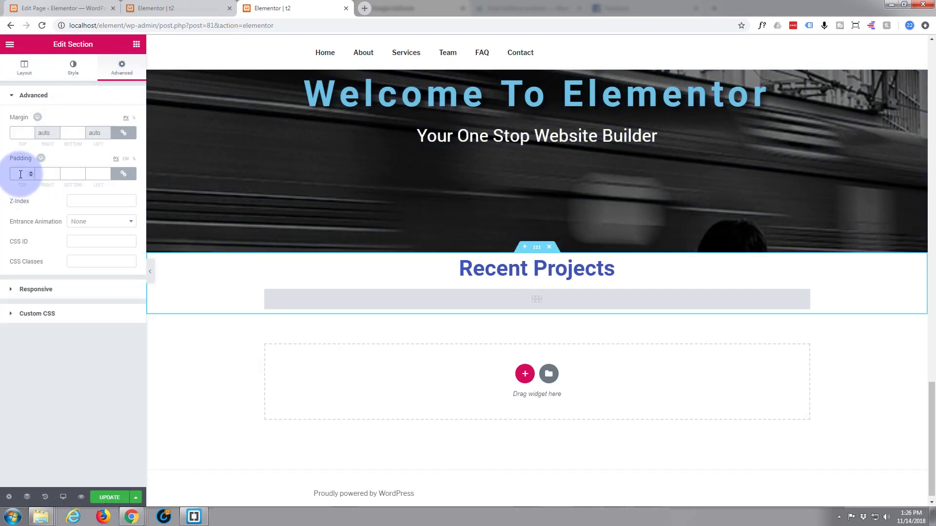
{"action": "left_click", "coordinate": [20, 175]}
{"action": "type", "text": "0"}
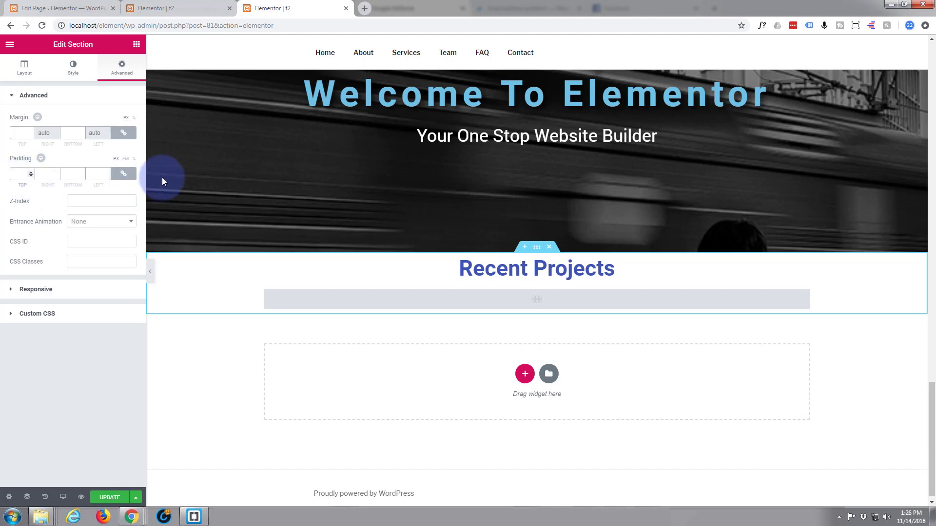
{"action": "left_click", "coordinate": [124, 174]}
{"action": "left_click", "coordinate": [17, 172]}
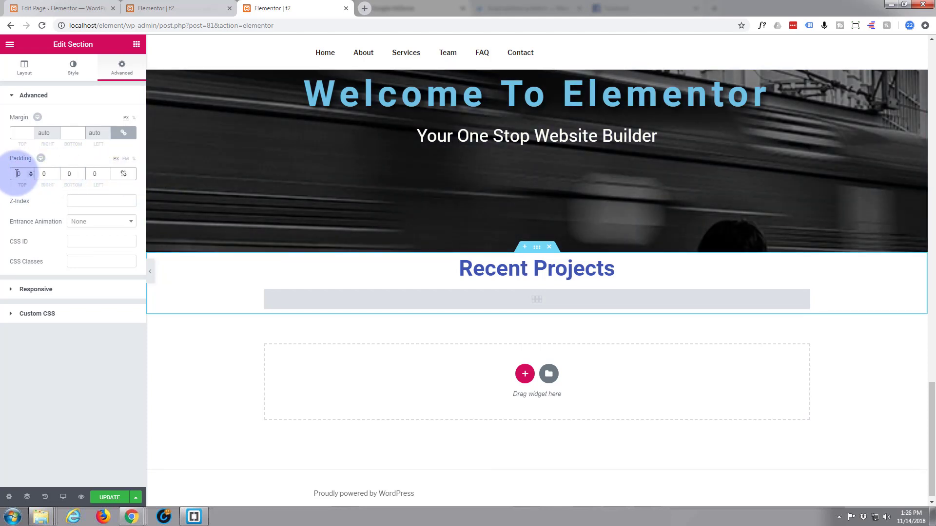
{"action": "type", "text": "50"}
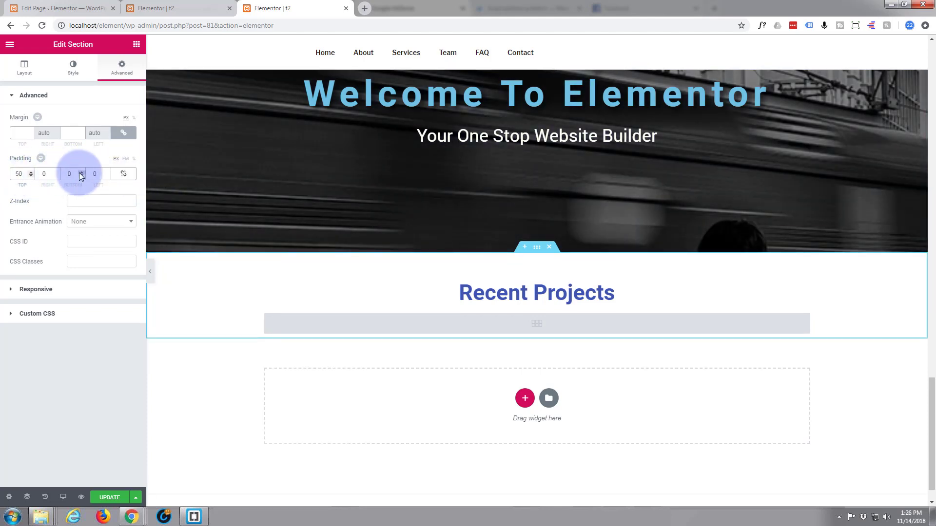
{"action": "left_click", "coordinate": [80, 177]}
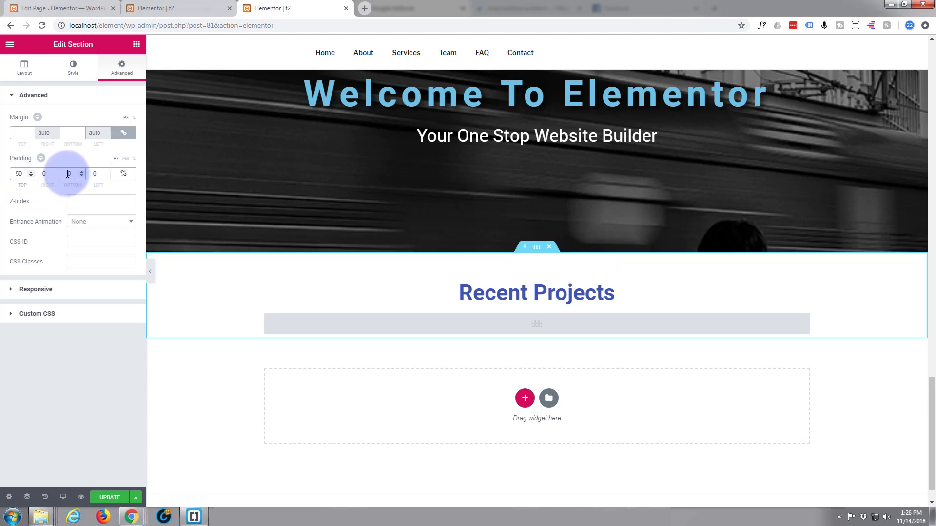
{"action": "type", "text": "5"}
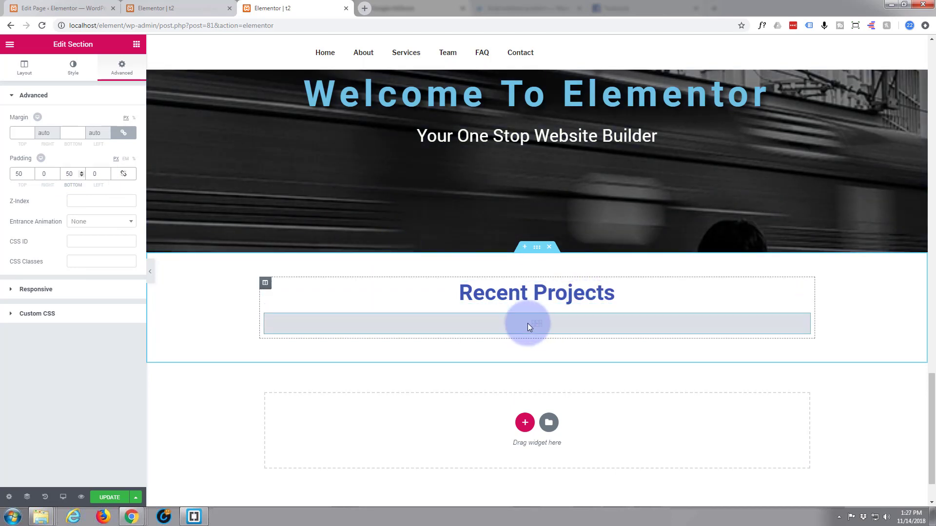
- Select the empty Image Gallery, open its Add Images media library, then switch to Photoshop
{"action": "left_click", "coordinate": [537, 325]}
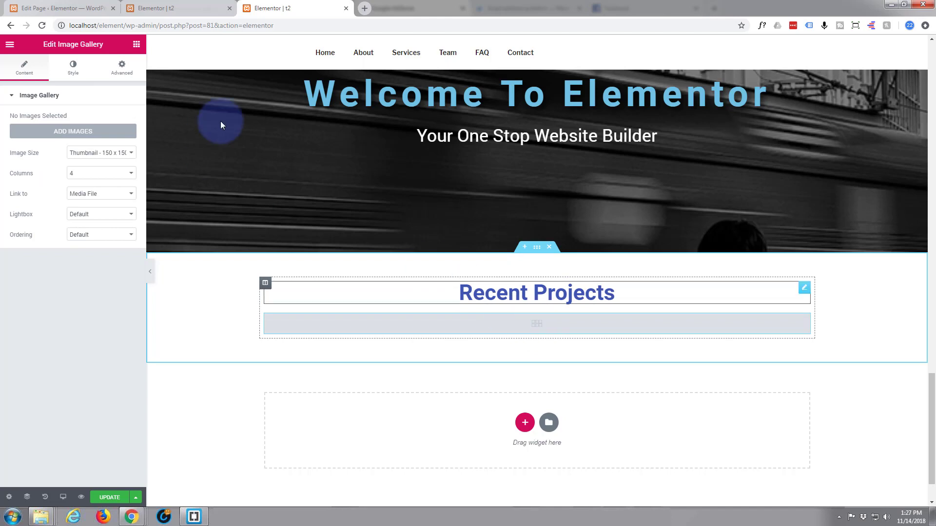
{"action": "left_click", "coordinate": [85, 136]}
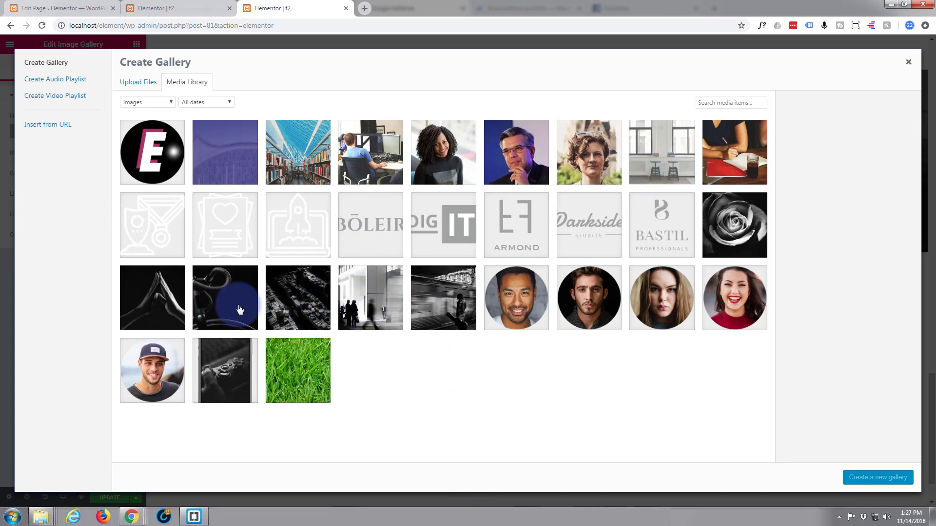
{"action": "left_click", "coordinate": [467, 502]}
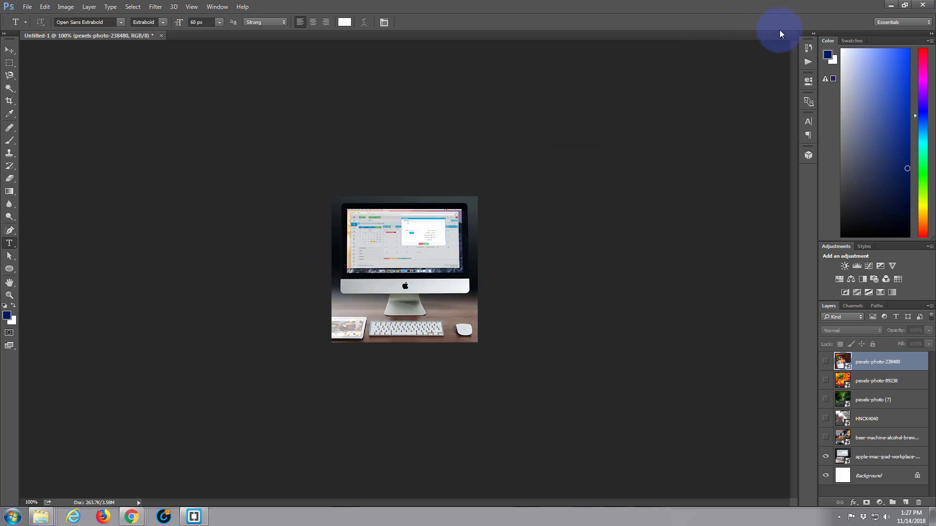
- Minimise Photoshop to return to the browser's Create Gallery media library
{"action": "left_click", "coordinate": [891, 6]}
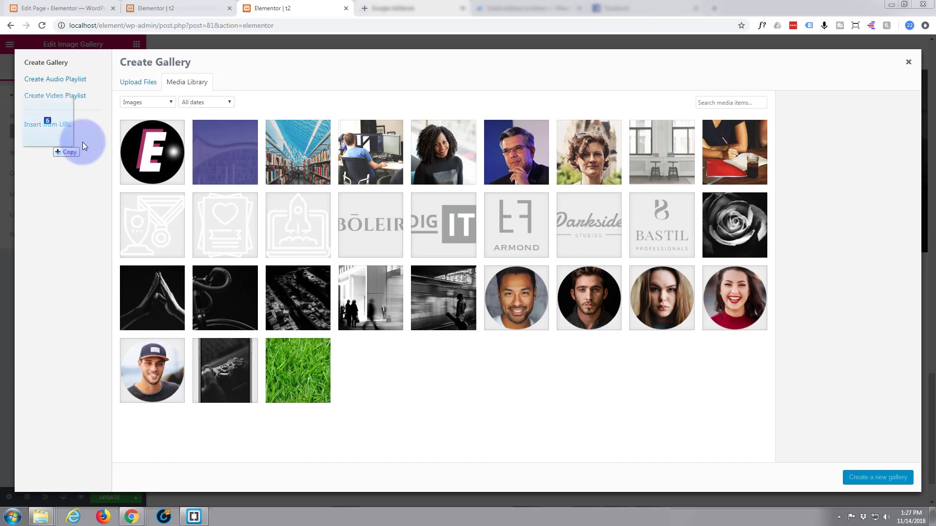
- Drop six image files into the media library and create a new gallery from them
{"action": "left_click_drag", "start_coordinate": [94, 146], "coordinate": [192, 182]}
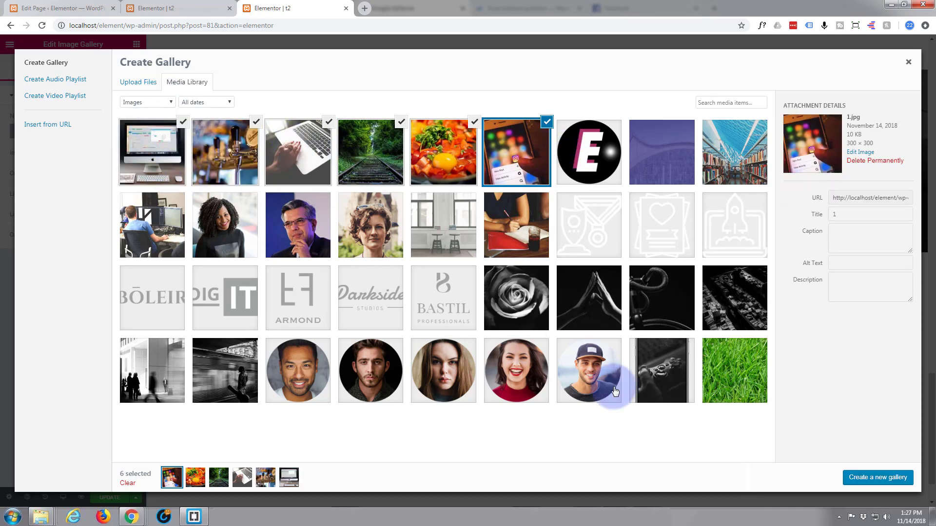
{"action": "left_click", "coordinate": [865, 480]}
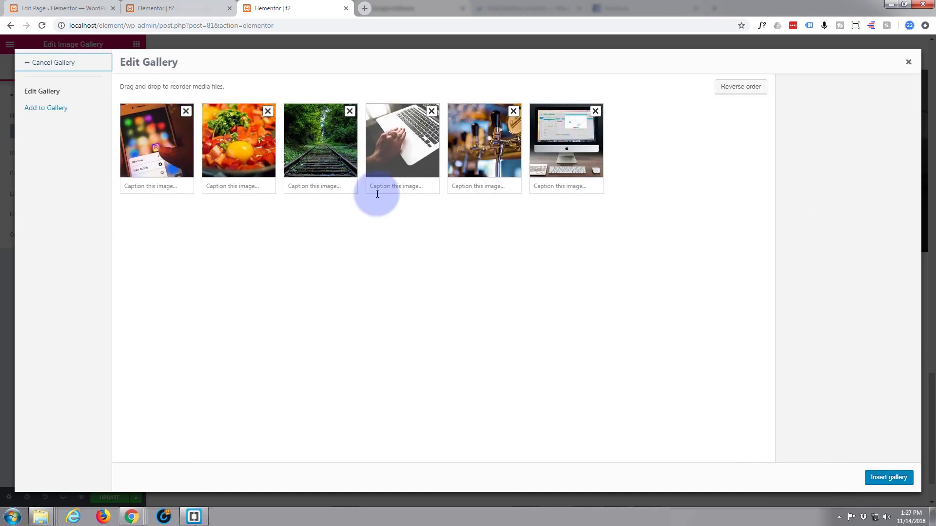
- Caption the first image '123' and insert the six-image gallery
{"action": "left_click", "coordinate": [151, 187]}
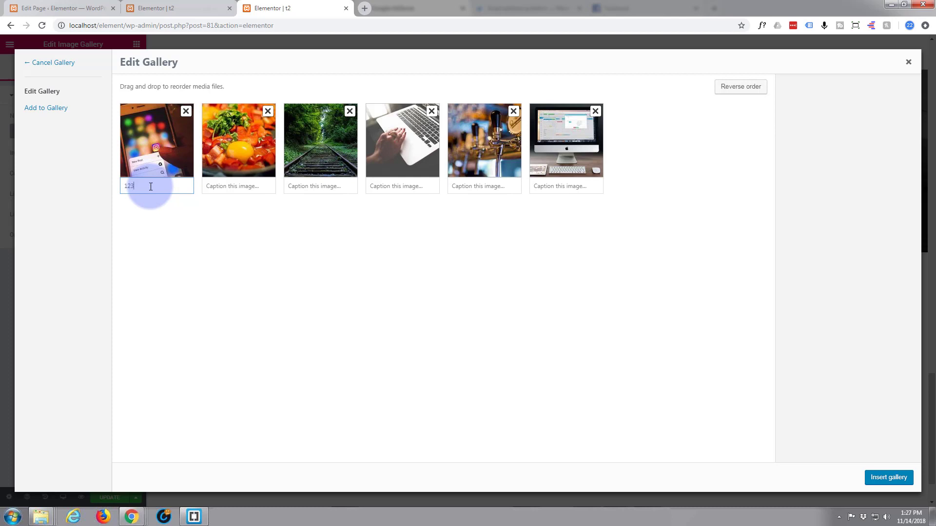
{"action": "left_click", "coordinate": [204, 189]}
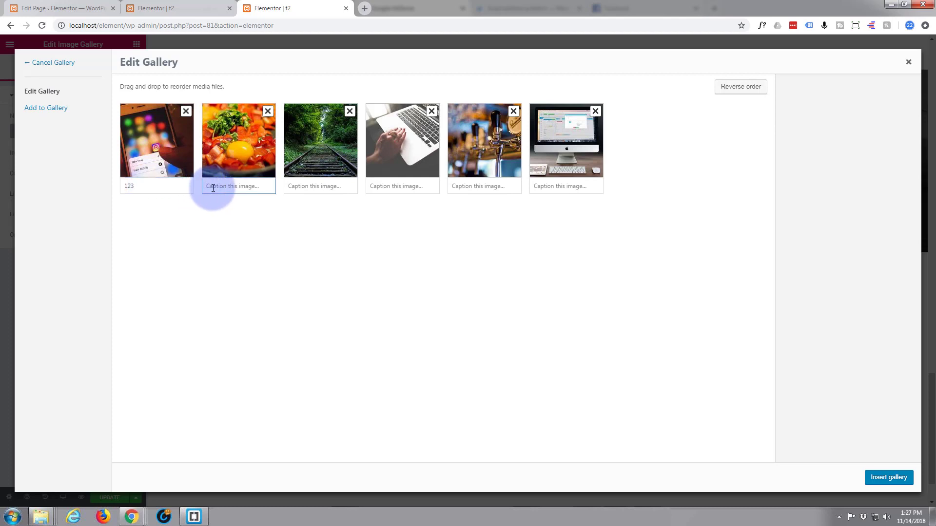
{"action": "left_click", "coordinate": [889, 478]}
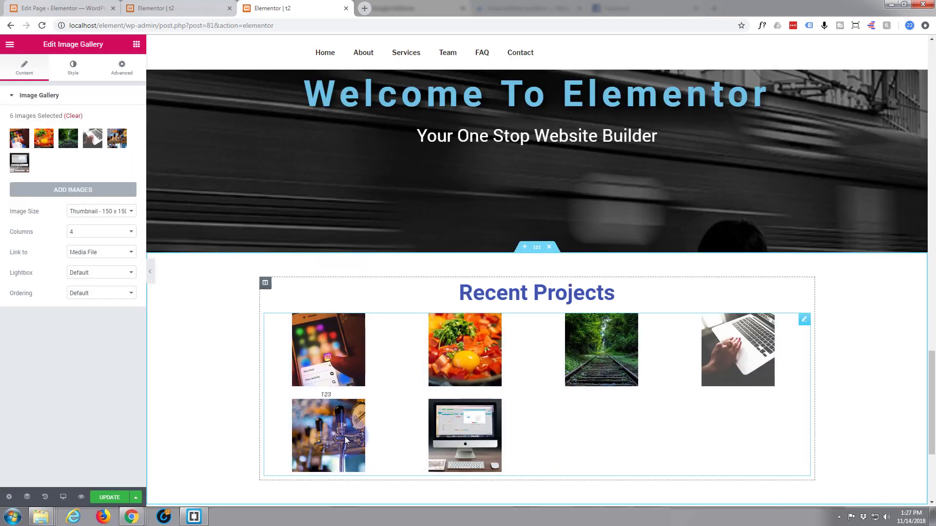
- Reopen Edit Gallery, delete the first image's '123' caption, and reinsert the six images
{"action": "left_click", "coordinate": [330, 394]}
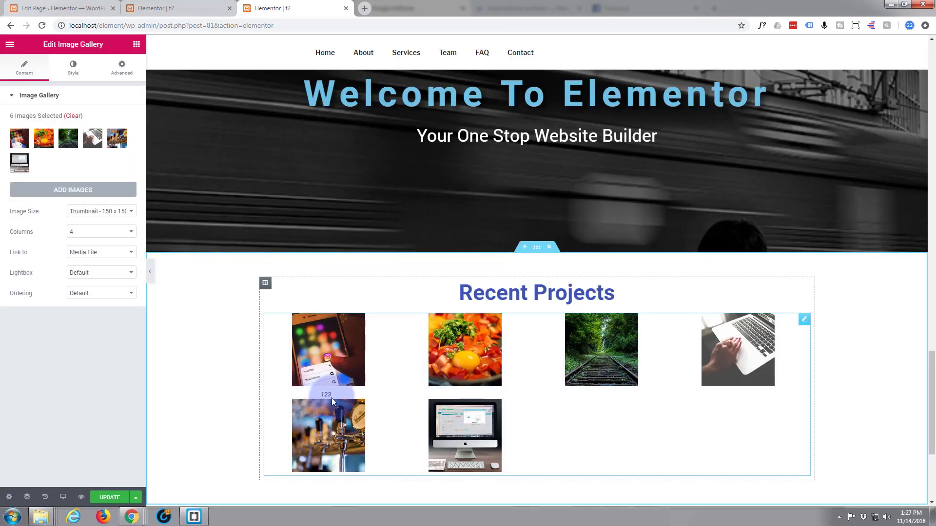
{"action": "left_click", "coordinate": [332, 386]}
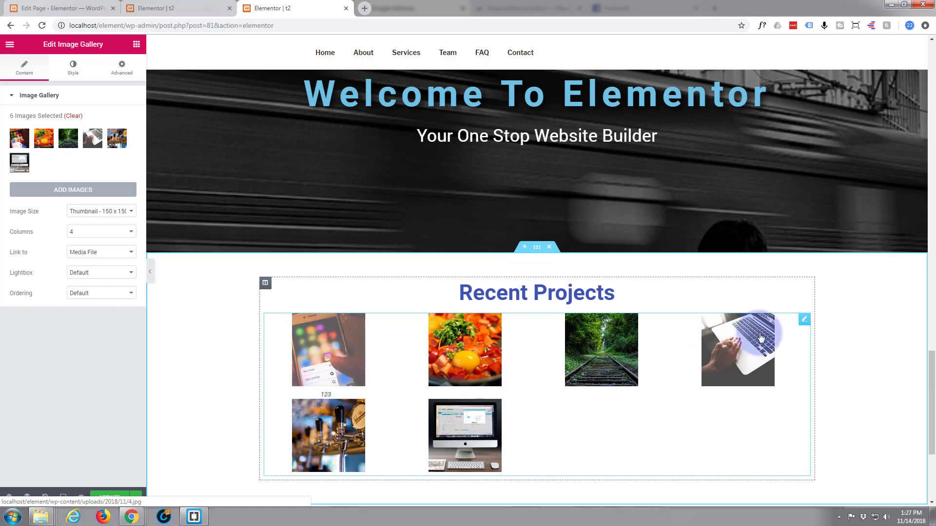
{"action": "left_click", "coordinate": [213, 153]}
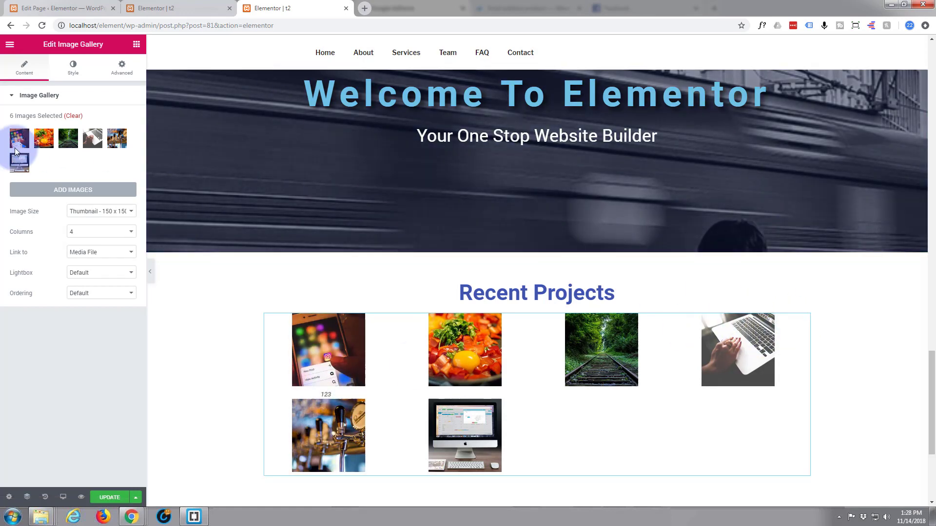
{"action": "left_click", "coordinate": [23, 139]}
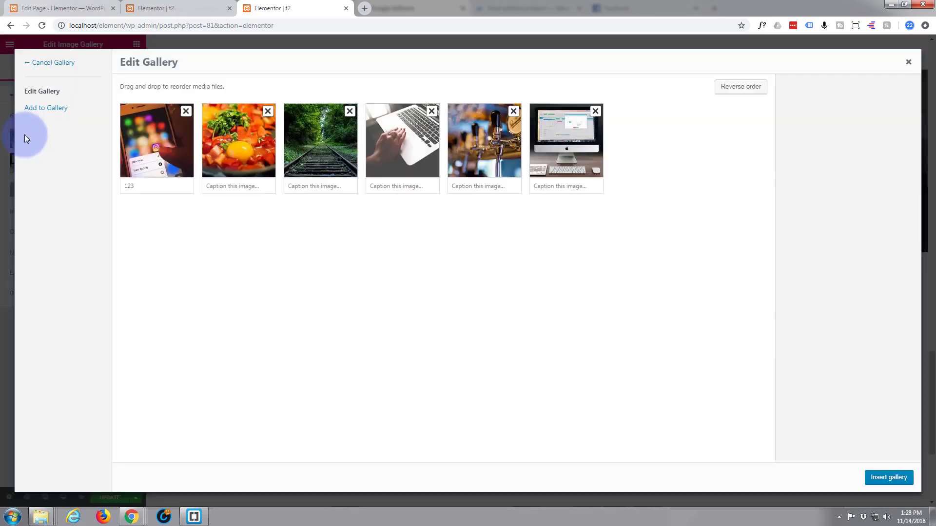
{"action": "left_click", "coordinate": [157, 185]}
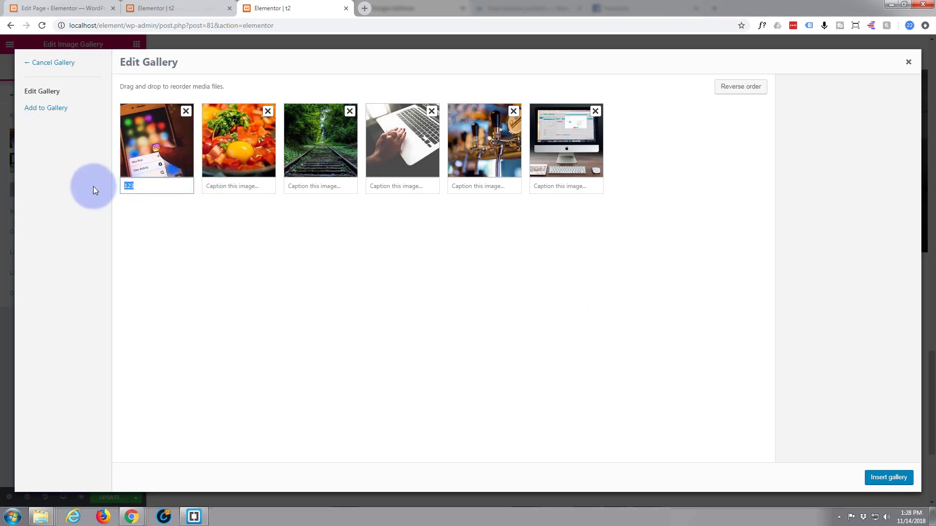
{"action": "key", "text": "BackSpace"}
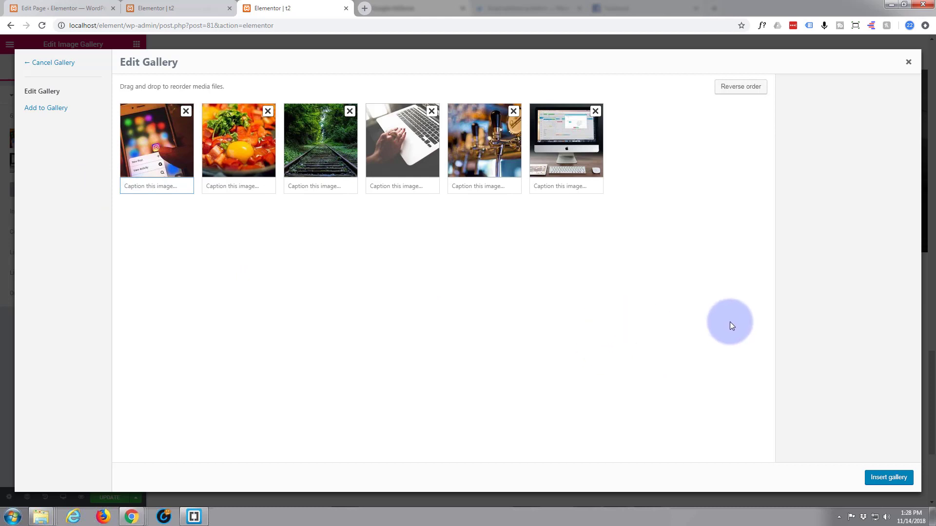
{"action": "left_click", "coordinate": [898, 477]}
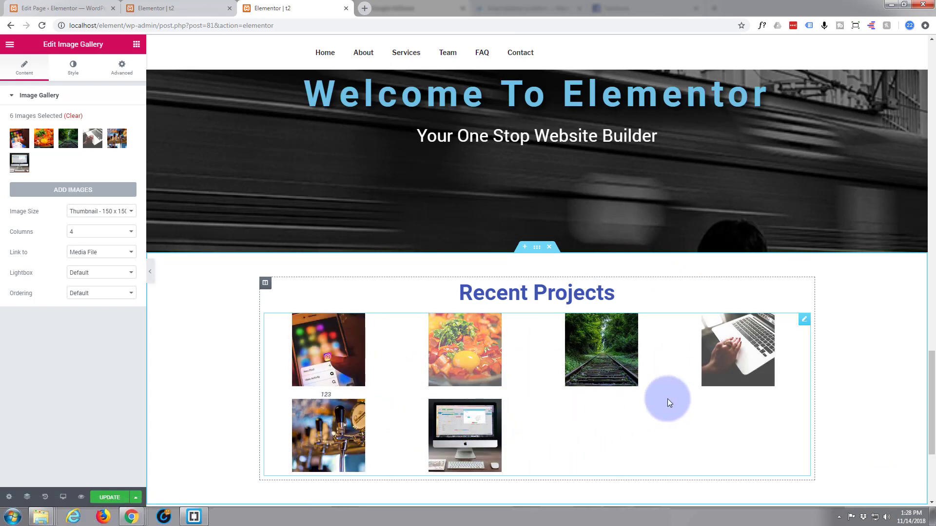
- Set the gallery to 3 columns with Medium - 300 x 300 image size
{"action": "left_click", "coordinate": [129, 233]}
{"action": "left_click", "coordinate": [100, 259]}
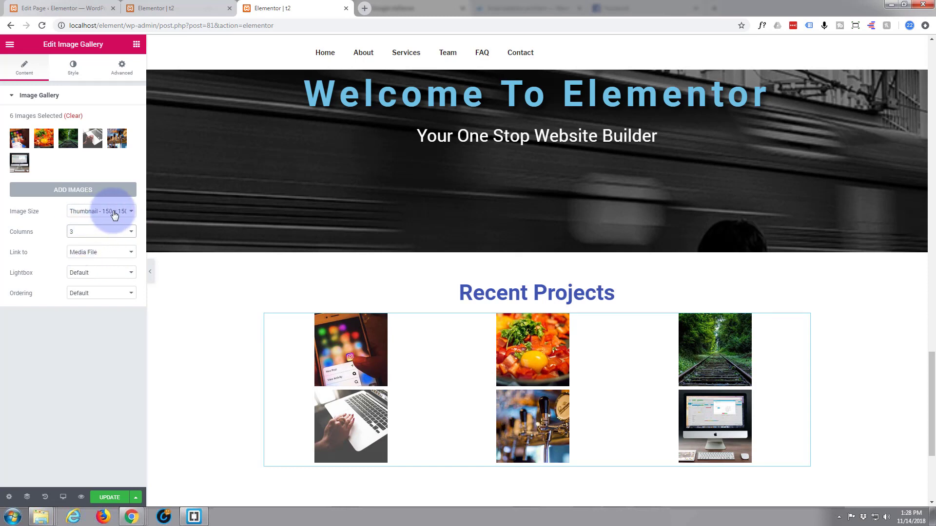
{"action": "left_click", "coordinate": [132, 213]}
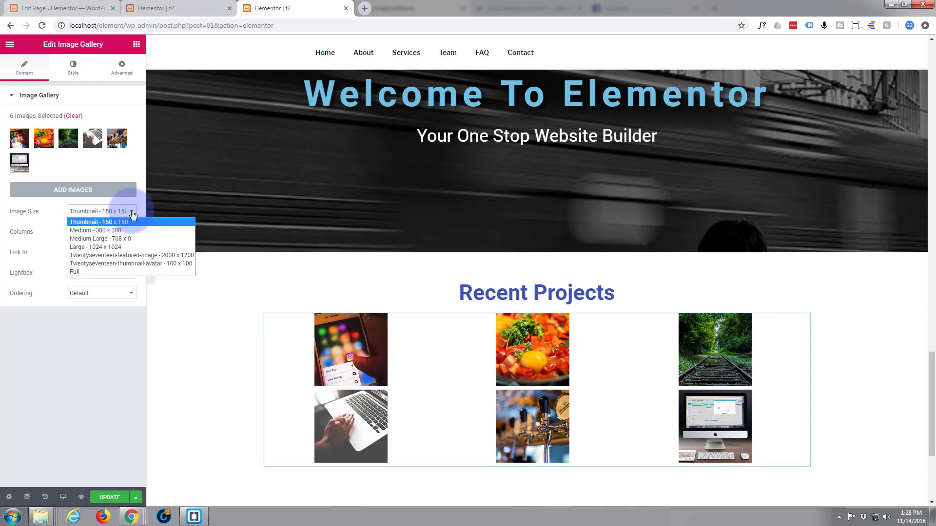
{"action": "left_click", "coordinate": [112, 230]}
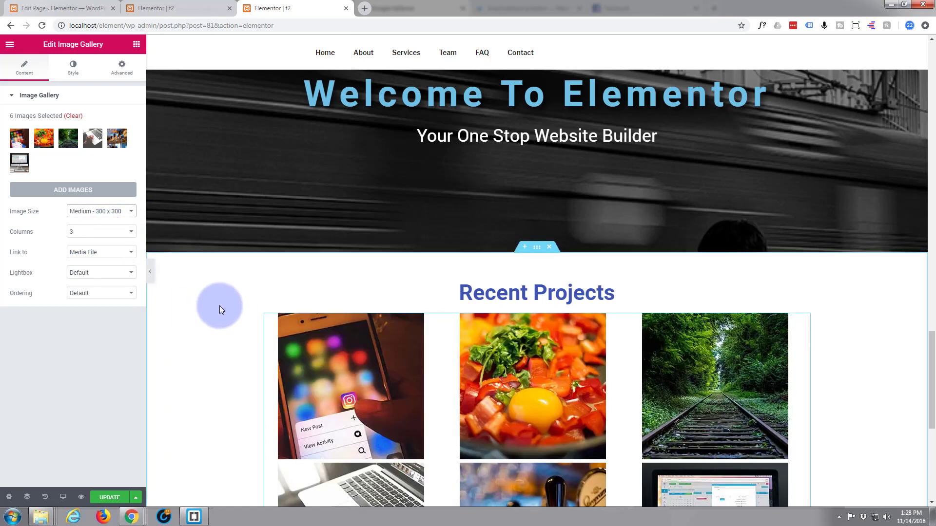
{"action": "scroll", "coordinate": [218, 305], "scroll_direction": "down", "scroll_amount": 3}
{"action": "scroll", "coordinate": [217, 304], "scroll_direction": "down", "scroll_amount": 2}
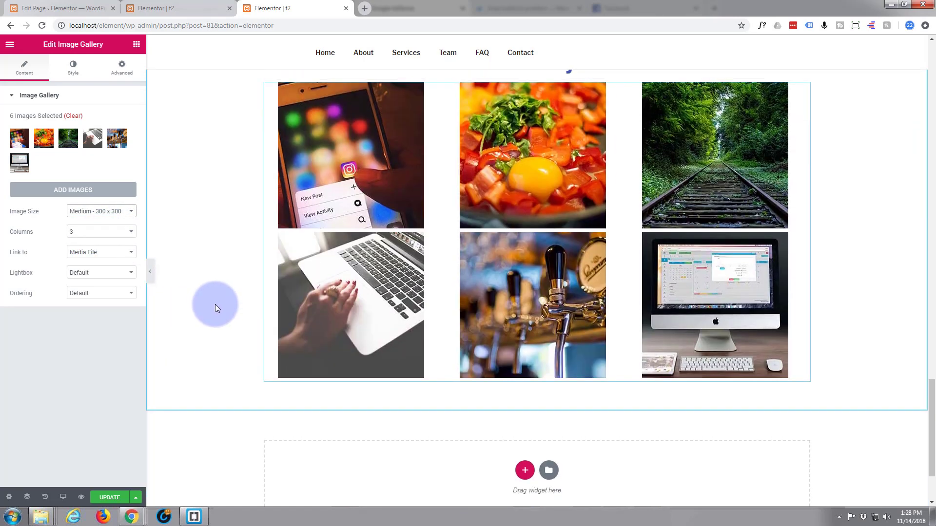
{"action": "scroll", "coordinate": [215, 305], "scroll_direction": "up", "scroll_amount": 2}
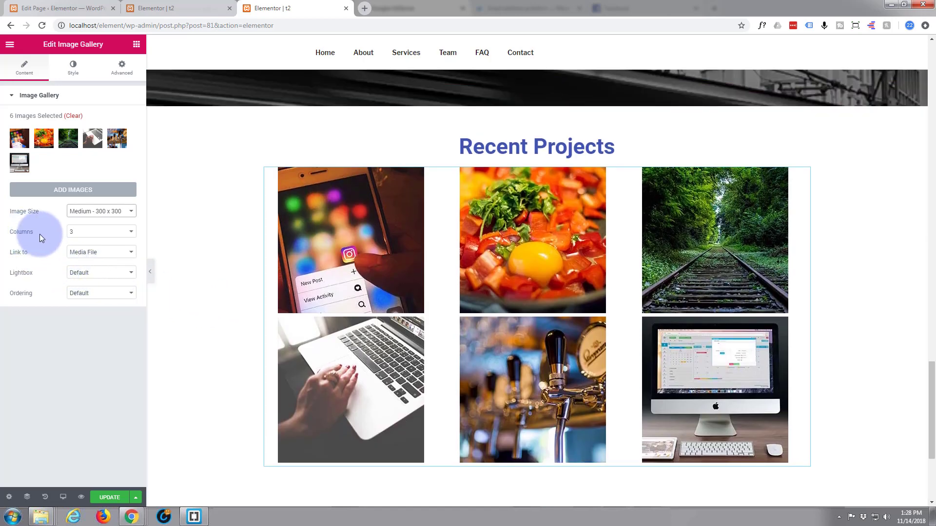
- Keep images linked to Media File and set Lightbox to Yes
{"action": "left_click", "coordinate": [131, 253]}
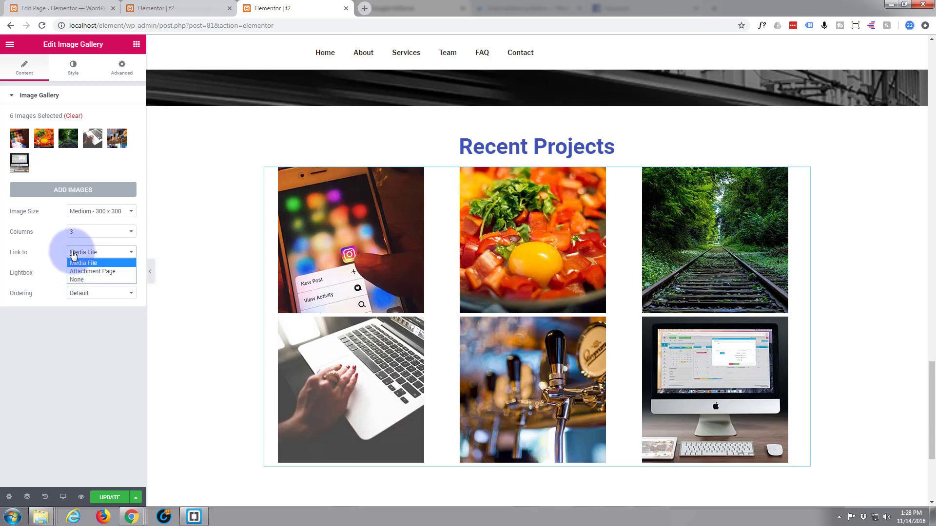
{"action": "left_click", "coordinate": [53, 261]}
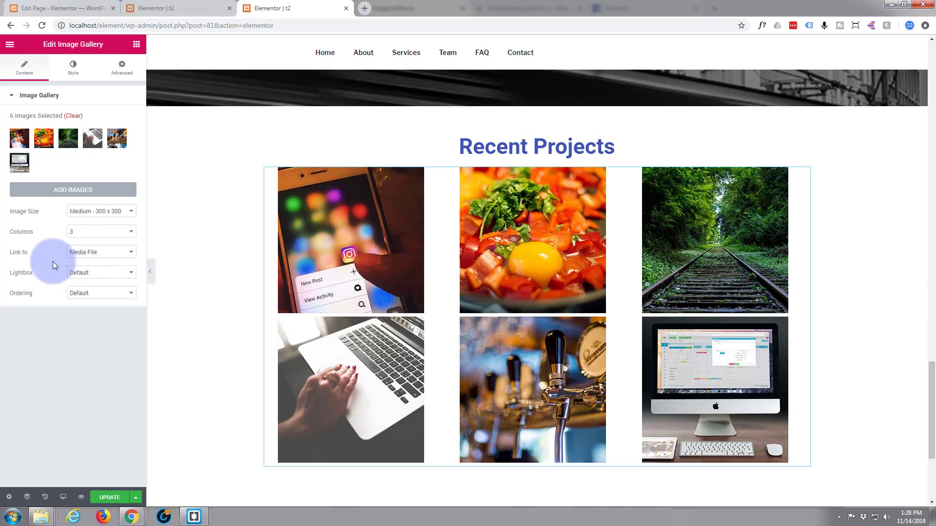
{"action": "left_click", "coordinate": [131, 276]}
{"action": "left_click", "coordinate": [101, 290]}
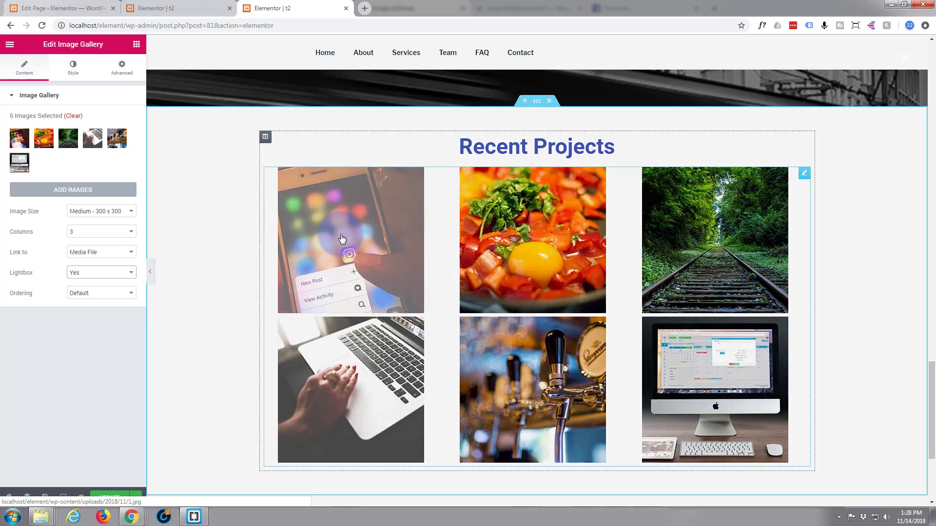
- Preview the lightbox on the first image, then set gallery Ordering to Random
{"action": "left_click", "coordinate": [341, 237]}
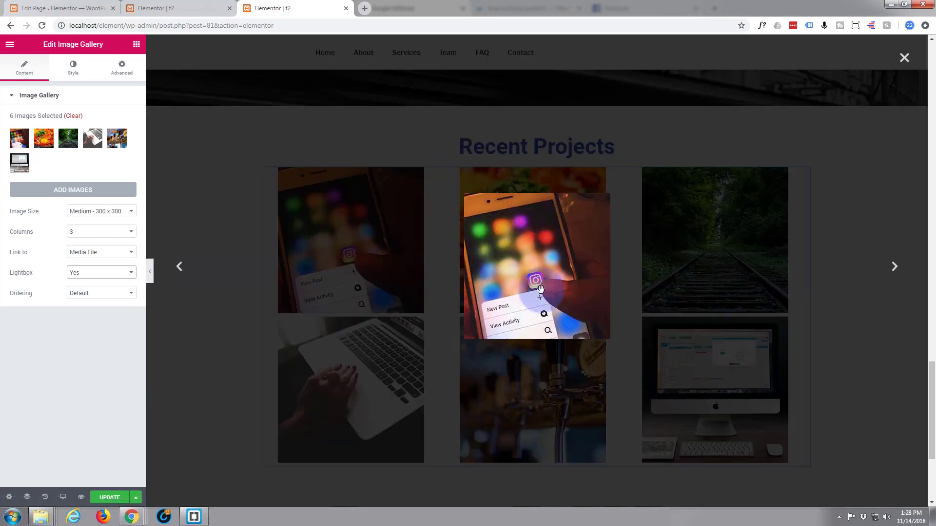
{"action": "left_click", "coordinate": [385, 264]}
{"action": "left_click", "coordinate": [385, 267]}
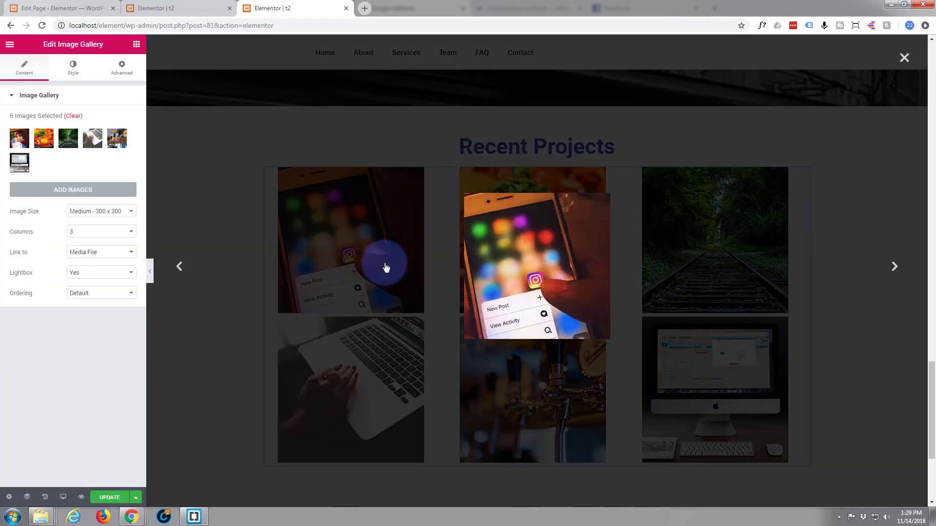
{"action": "left_click", "coordinate": [385, 267]}
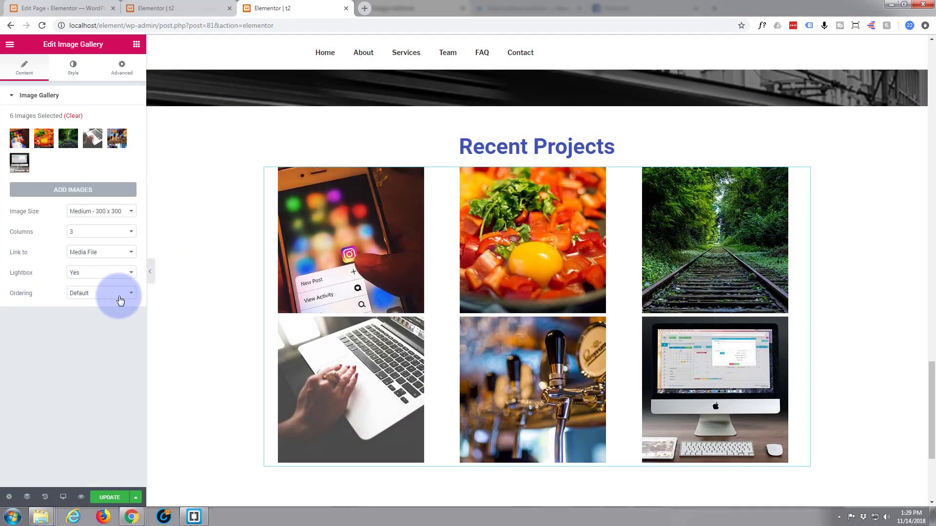
{"action": "left_click", "coordinate": [129, 296]}
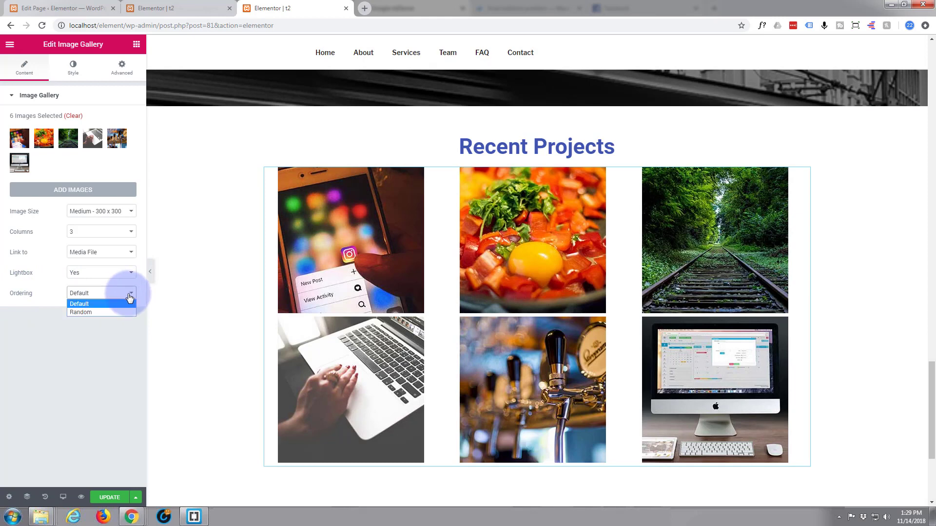
{"action": "left_click", "coordinate": [113, 311]}
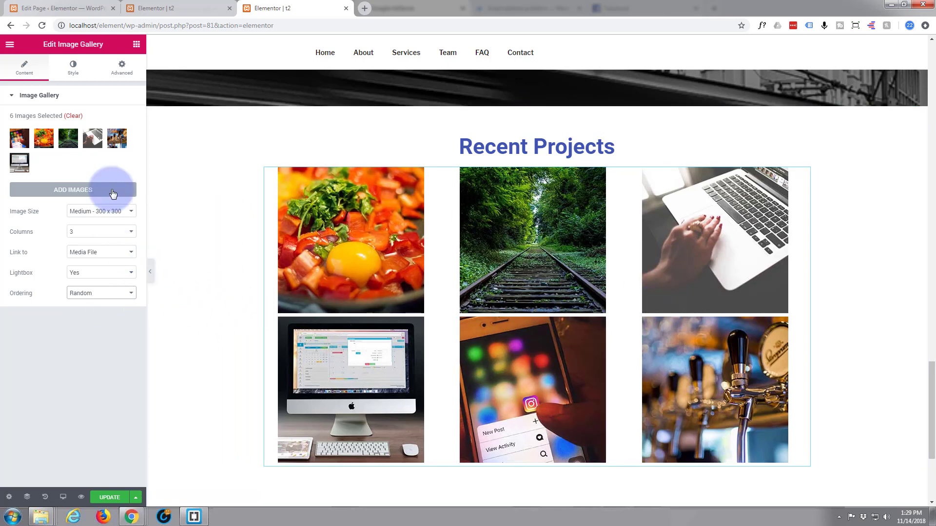
- Set the gallery's image spacing to Custom with a gap of 100
{"action": "left_click", "coordinate": [75, 67]}
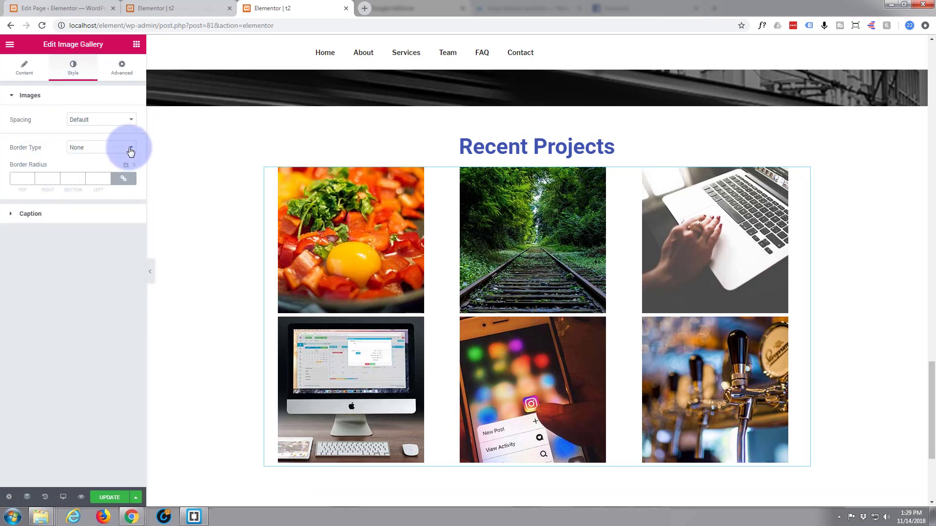
{"action": "left_click", "coordinate": [131, 122]}
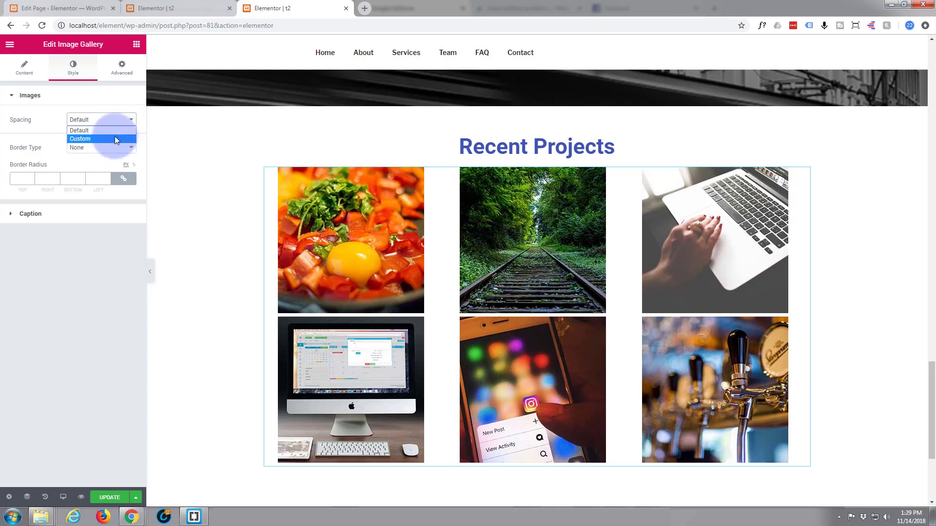
{"action": "left_click", "coordinate": [115, 139]}
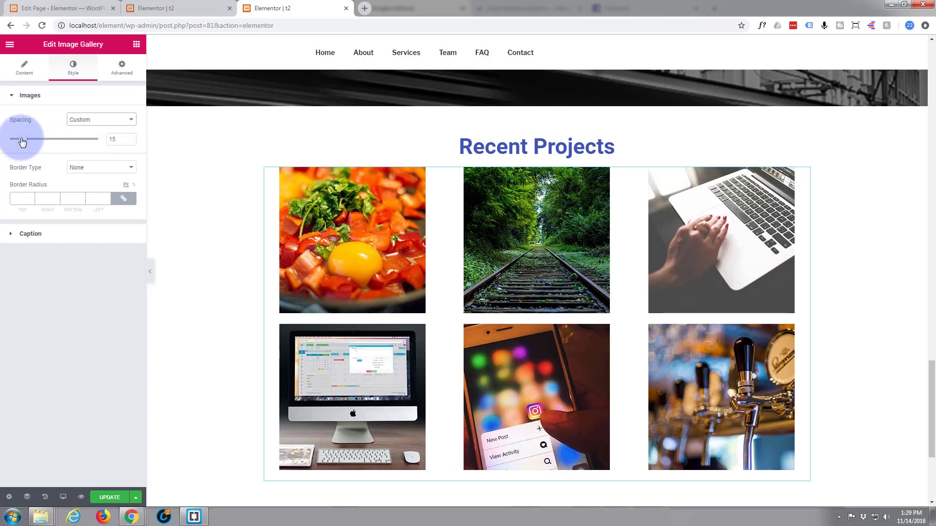
{"action": "left_click_drag", "start_coordinate": [22, 141], "coordinate": [110, 153]}
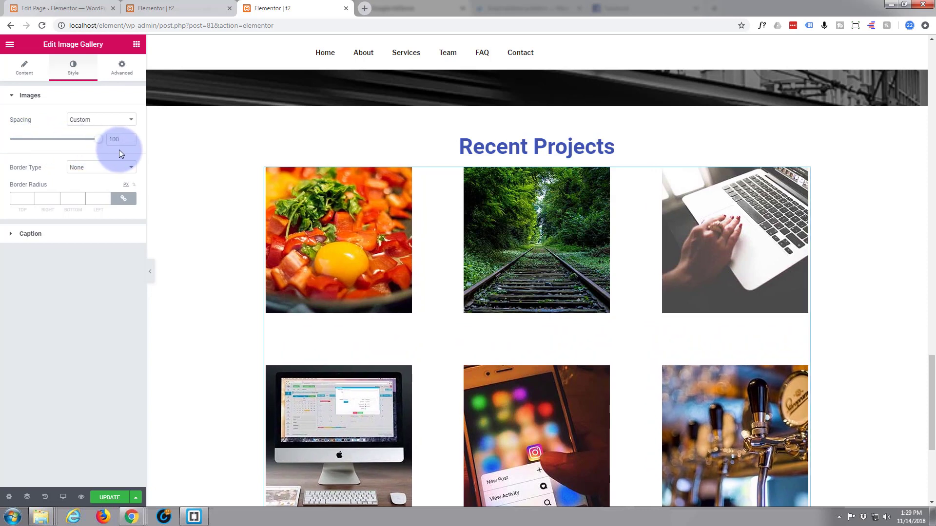
{"action": "mouse_move", "coordinate": [119, 150]}
{"action": "left_mouse_down"}
{"action": "mouse_move", "coordinate": [10, 148]}
{"action": "mouse_move", "coordinate": [126, 154]}
{"action": "left_mouse_up"}
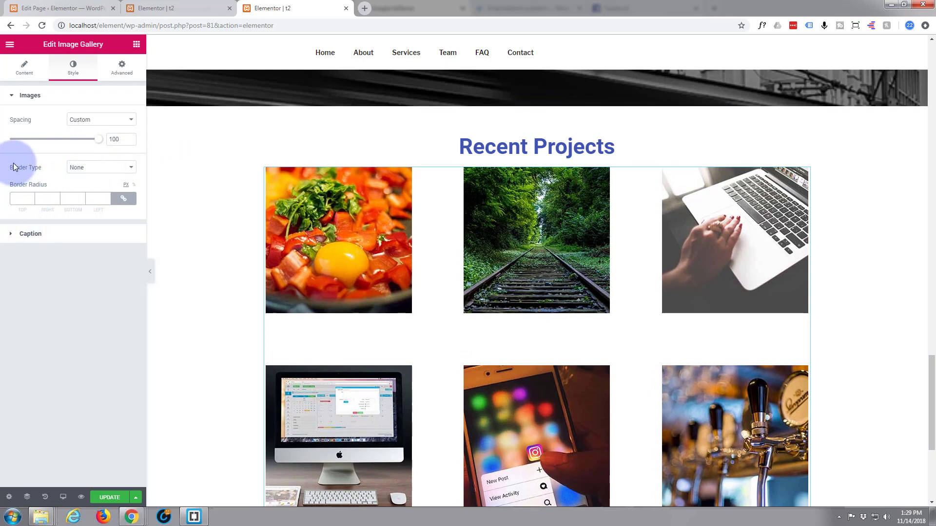
- Leave the images' Border Type on None and expand the Caption settings
{"action": "left_click", "coordinate": [130, 168]}
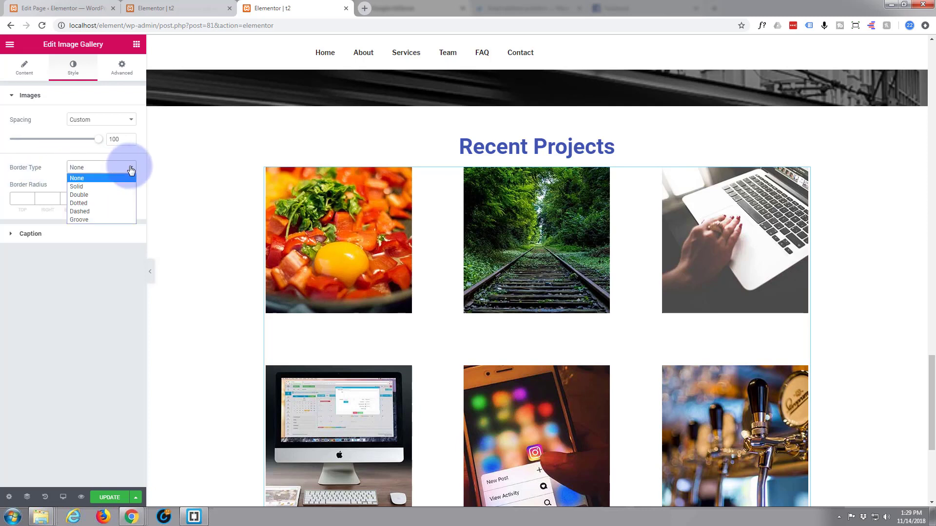
{"action": "left_click", "coordinate": [131, 169]}
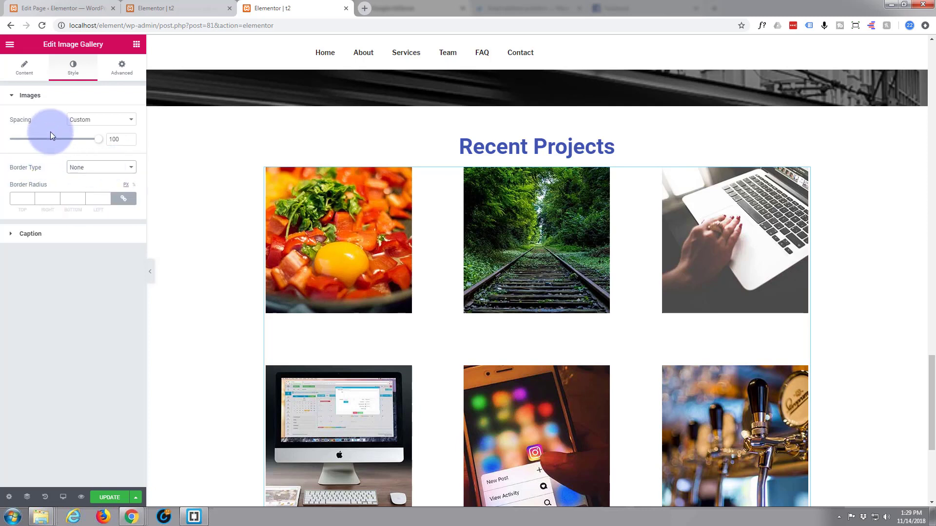
{"action": "left_click", "coordinate": [12, 235]}
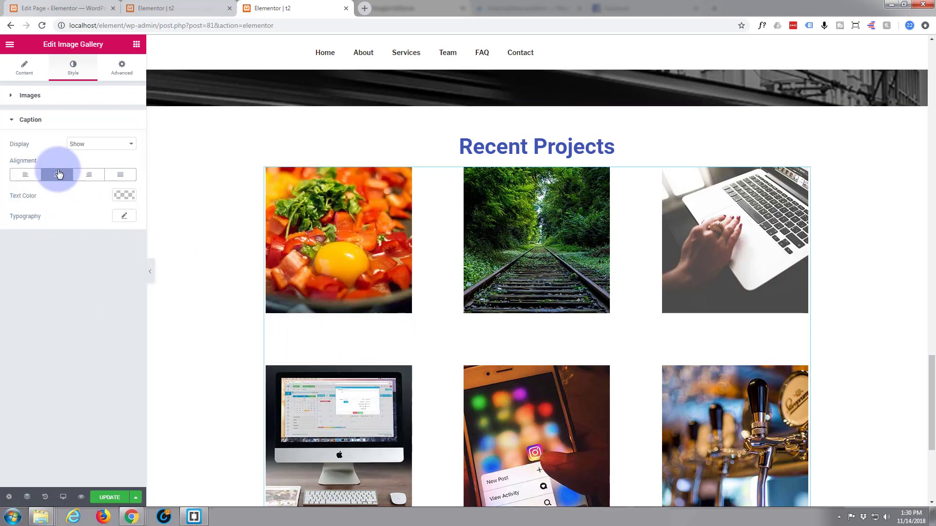
- Unlink the gallery widget's padding and set Top to 50 px, leaving other sides 0
{"action": "left_click", "coordinate": [123, 68]}
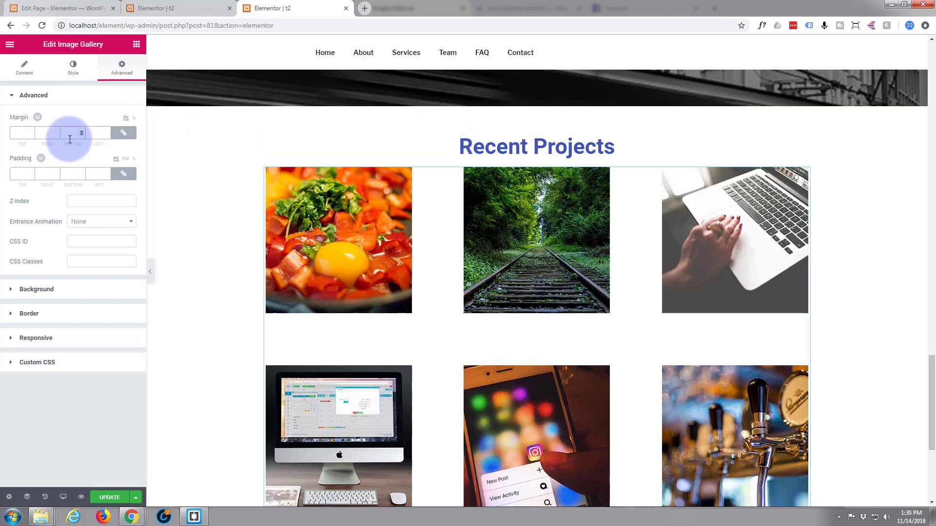
{"action": "left_click", "coordinate": [121, 174]}
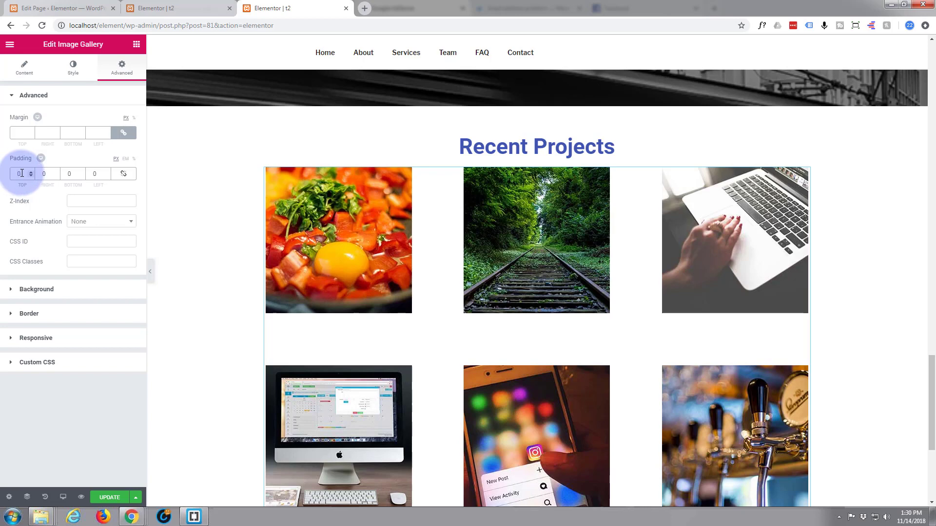
{"action": "left_click", "coordinate": [22, 173]}
{"action": "type", "text": "50"}
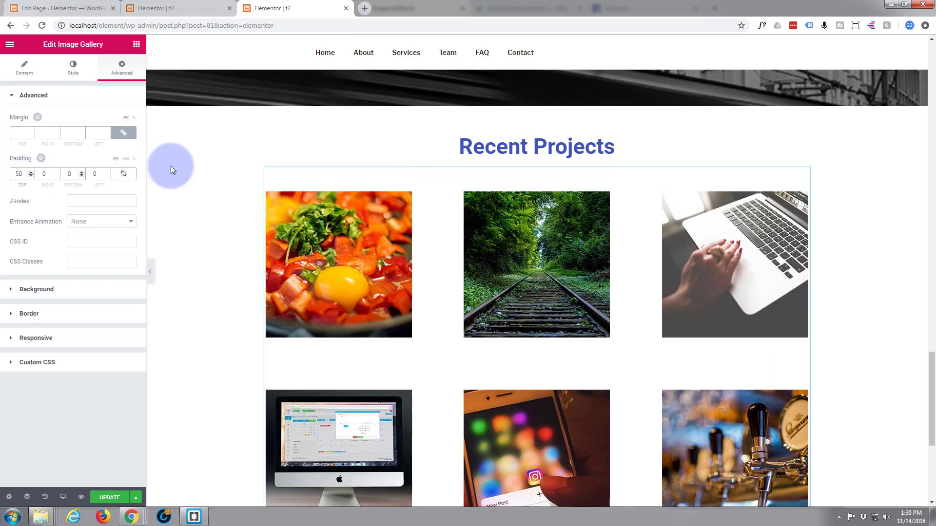
{"action": "scroll", "coordinate": [245, 221], "scroll_direction": "down", "scroll_amount": 4}
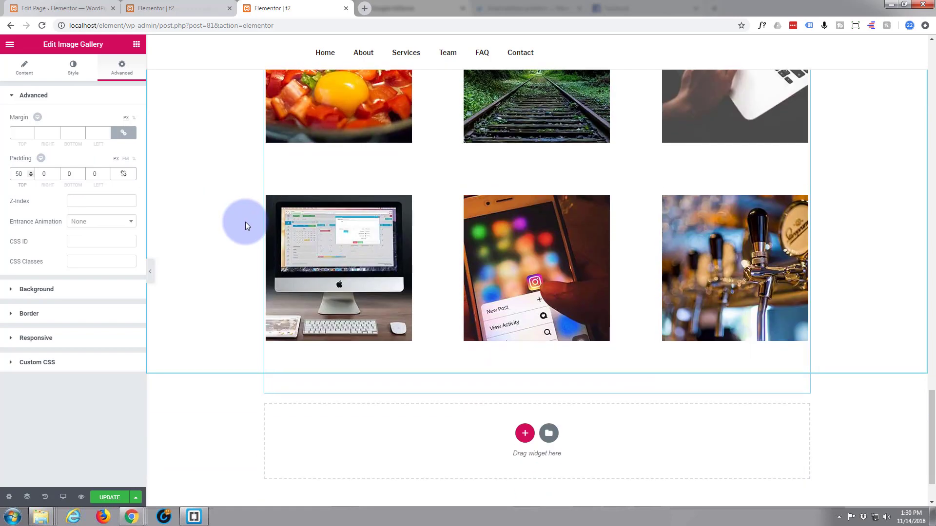
{"action": "scroll", "coordinate": [245, 221], "scroll_direction": "down", "scroll_amount": 1}
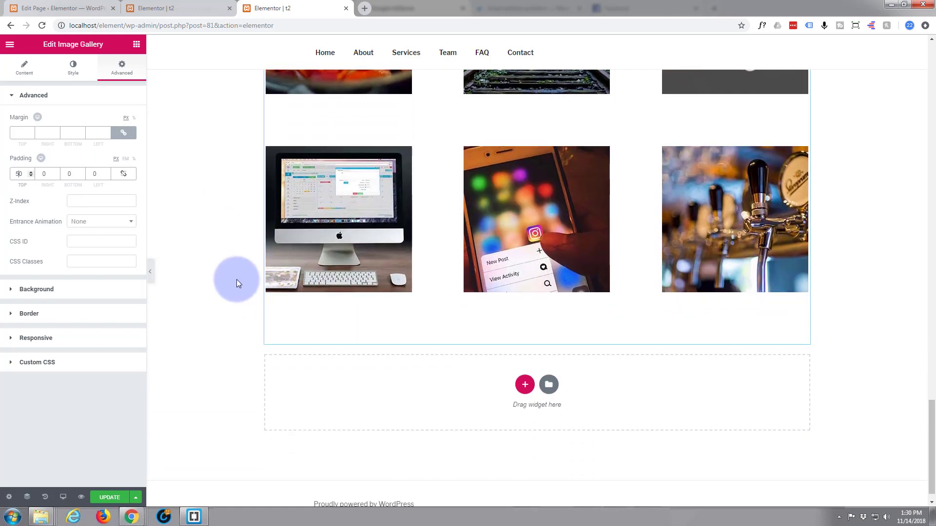
{"action": "scroll", "coordinate": [236, 279], "scroll_direction": "up", "scroll_amount": 5}
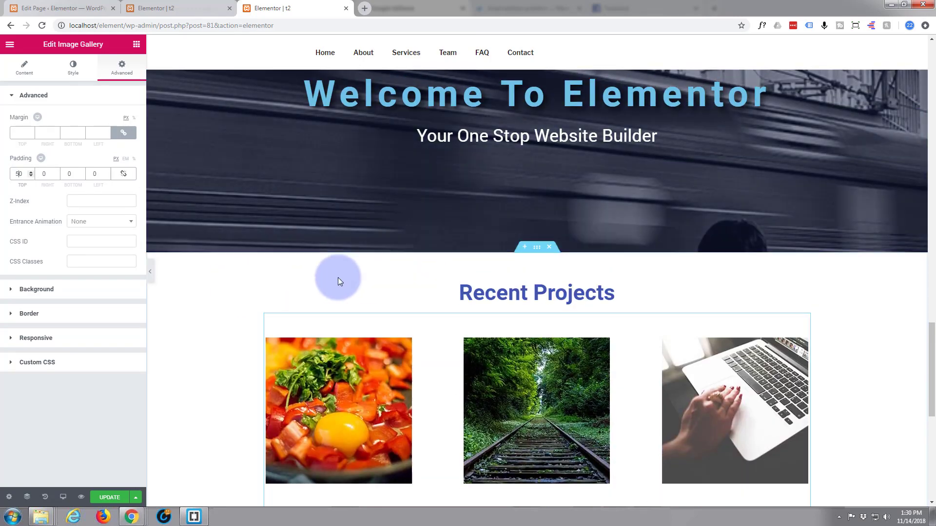
{"action": "scroll", "coordinate": [227, 253], "scroll_direction": "down", "scroll_amount": 2}
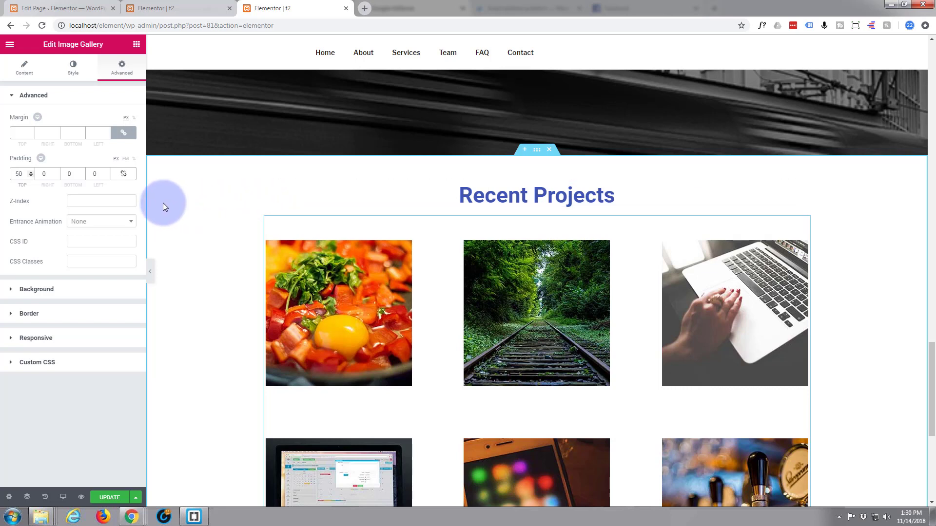
- Save the page and open its live preview down at the Recent Projects gallery
{"action": "left_click", "coordinate": [109, 498]}
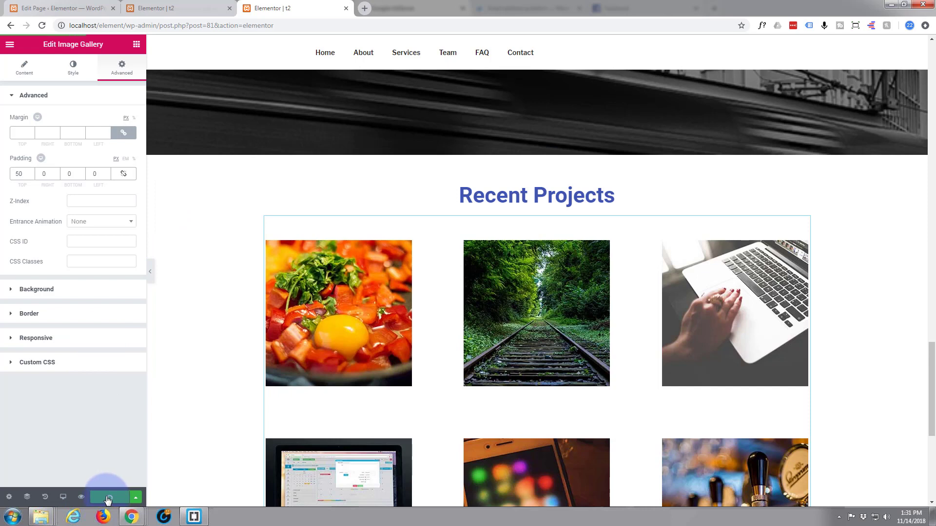
{"action": "left_click", "coordinate": [82, 498]}
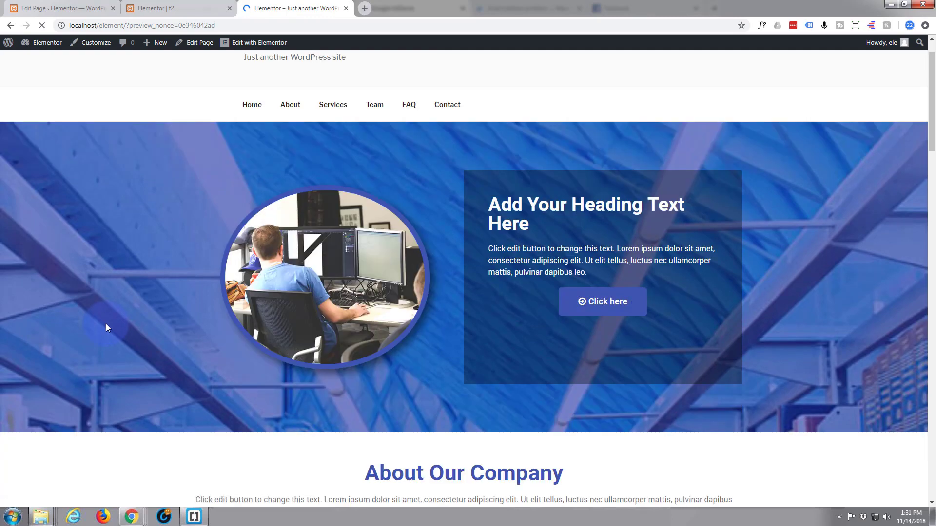
{"action": "scroll", "coordinate": [105, 324], "scroll_direction": "down", "scroll_amount": 8}
{"action": "scroll", "coordinate": [106, 325], "scroll_direction": "down", "scroll_amount": 13}
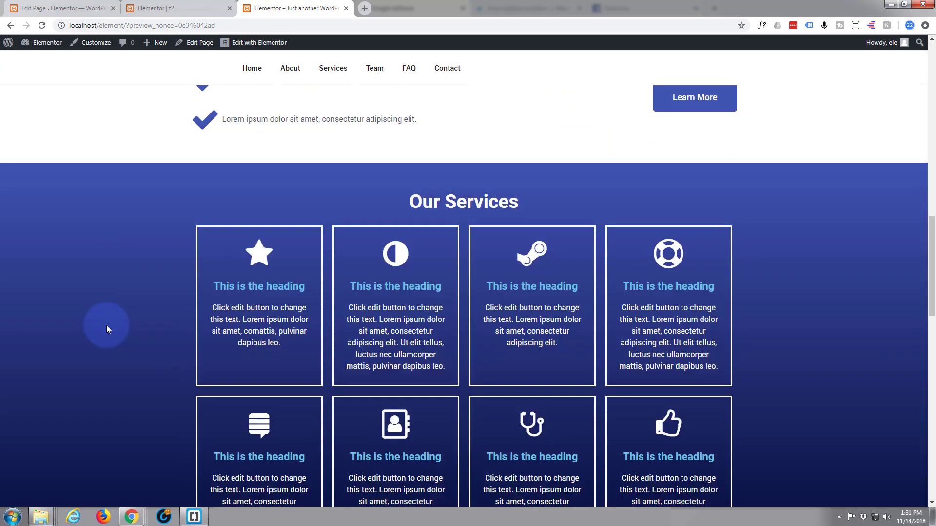
{"action": "scroll", "coordinate": [106, 325], "scroll_direction": "down", "scroll_amount": 10}
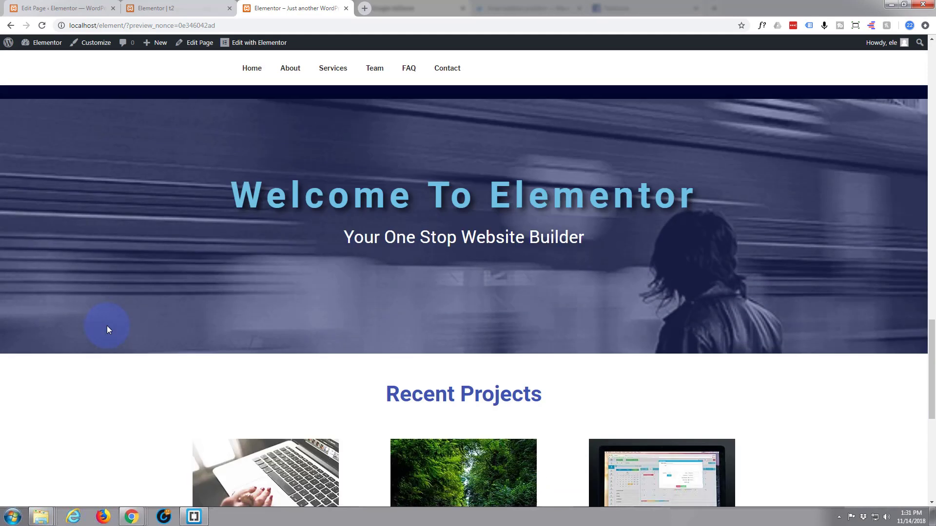
{"action": "scroll", "coordinate": [108, 325], "scroll_direction": "down", "scroll_amount": 1}
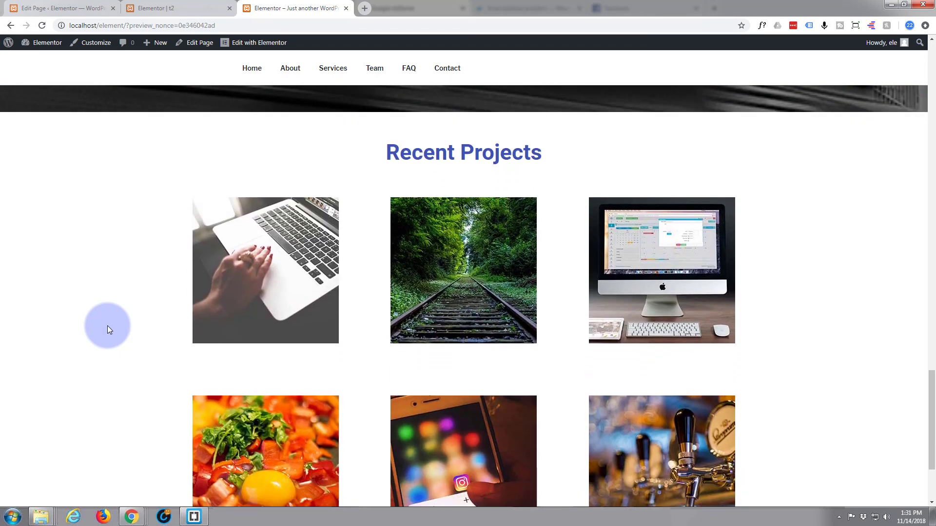
{"action": "scroll", "coordinate": [107, 325], "scroll_direction": "down", "scroll_amount": 3}
{"action": "scroll", "coordinate": [107, 325], "scroll_direction": "up", "scroll_amount": 3}
{"action": "scroll", "coordinate": [108, 325], "scroll_direction": "up", "scroll_amount": 3}
{"action": "scroll", "coordinate": [107, 325], "scroll_direction": "down", "scroll_amount": 4}
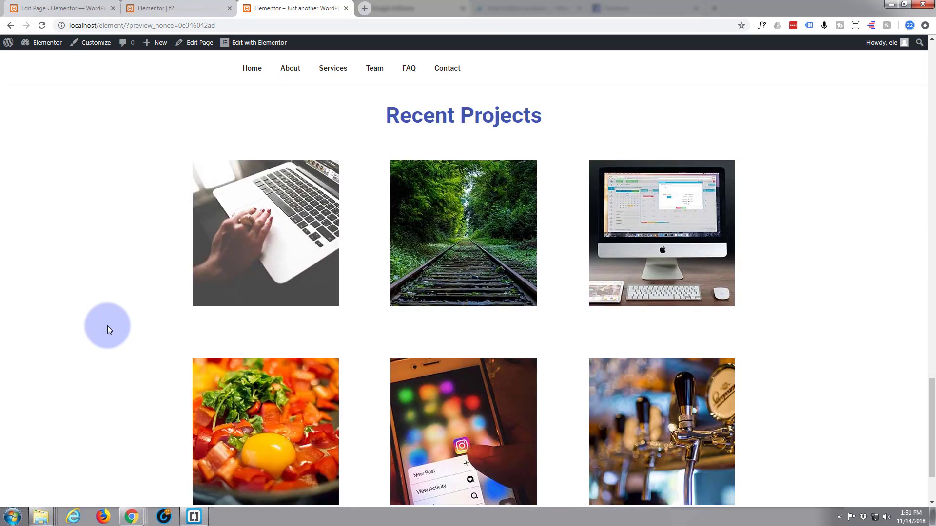
- Open the laptop image in a lightbox, then look over the six-photo, two-row section
{"action": "left_click", "coordinate": [276, 259]}
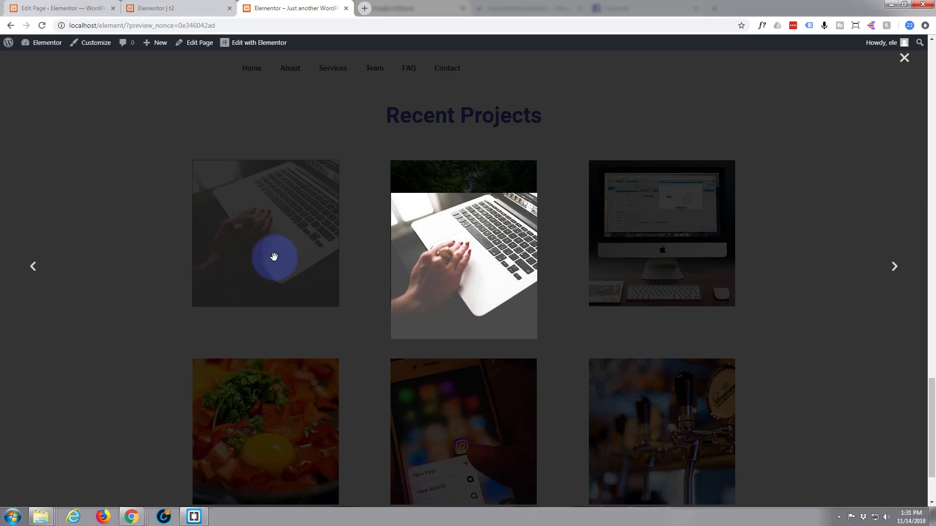
{"action": "scroll", "coordinate": [137, 279], "scroll_direction": "down", "scroll_amount": 2}
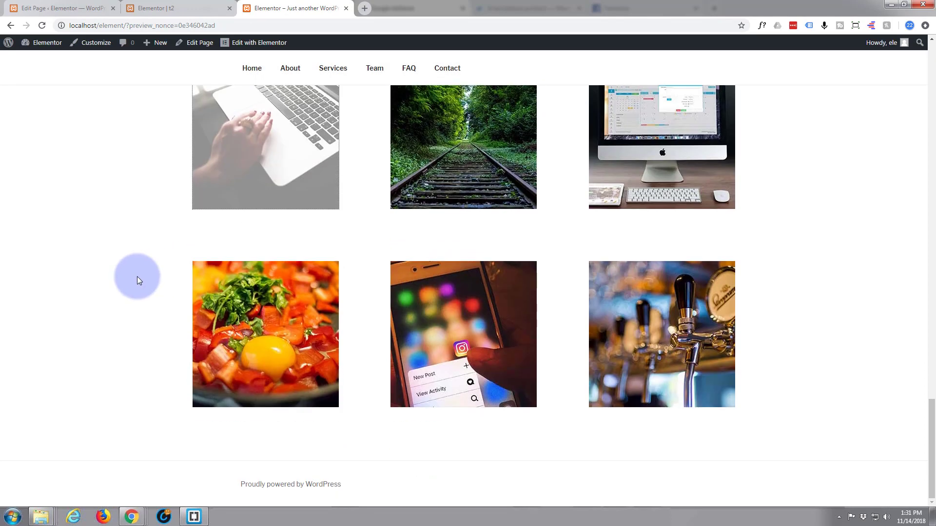
{"action": "scroll", "coordinate": [137, 276], "scroll_direction": "up", "scroll_amount": 4}
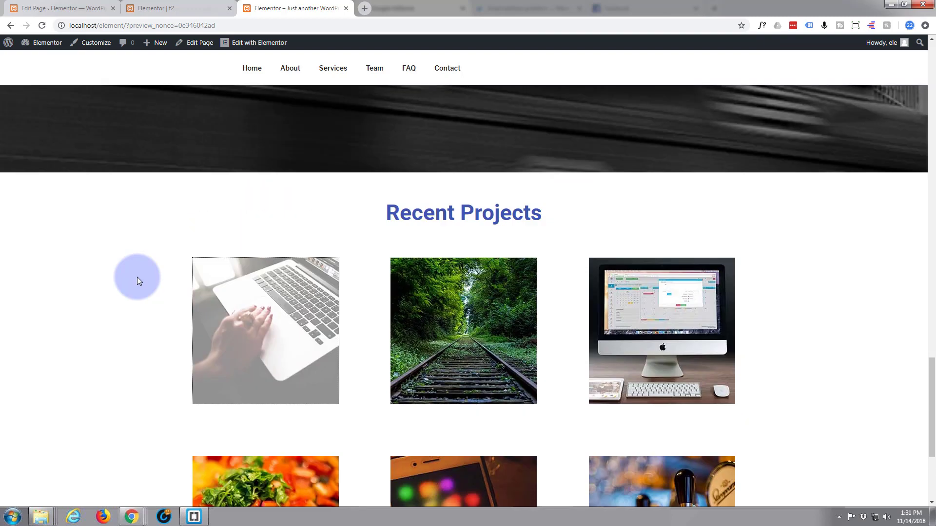
{"action": "scroll", "coordinate": [137, 280], "scroll_direction": "up", "scroll_amount": 4}
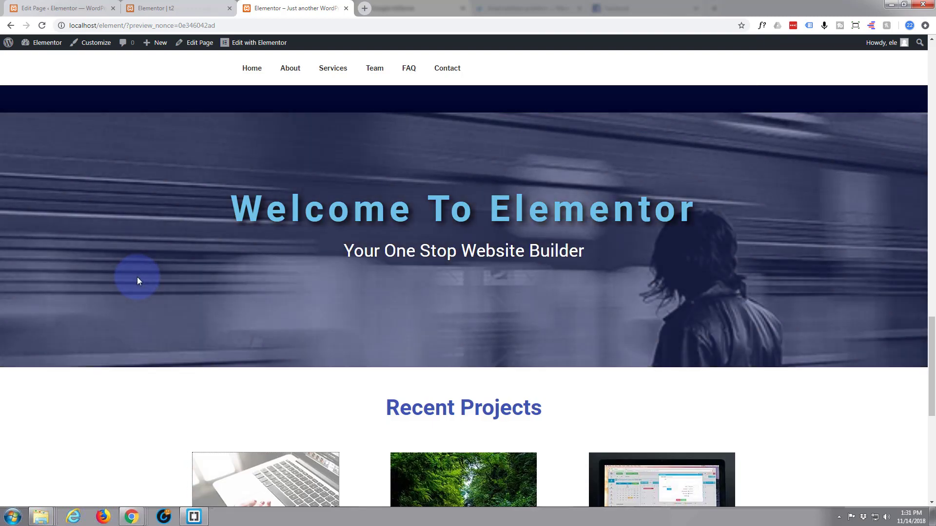
{"action": "scroll", "coordinate": [137, 278], "scroll_direction": "up", "scroll_amount": 6}
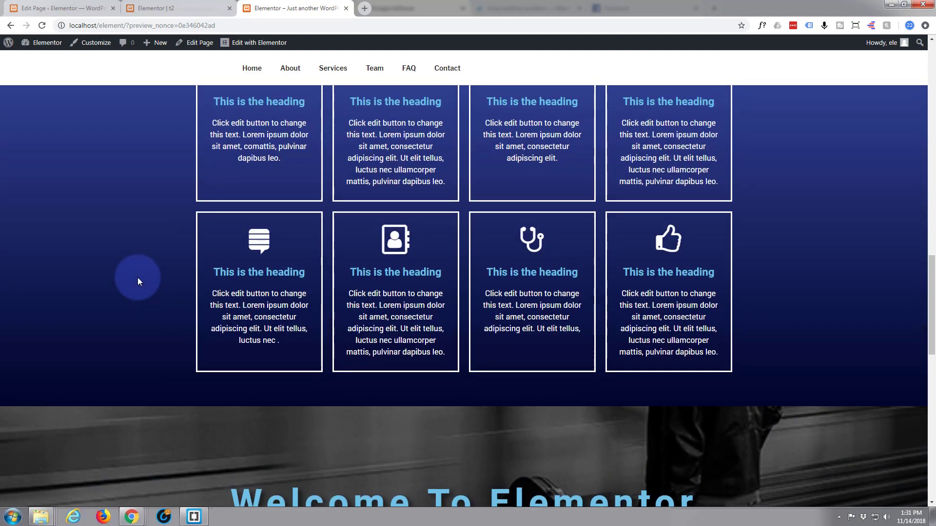
{"action": "scroll", "coordinate": [138, 277], "scroll_direction": "up", "scroll_amount": 6}
{"action": "scroll", "coordinate": [137, 277], "scroll_direction": "down", "scroll_amount": 2}
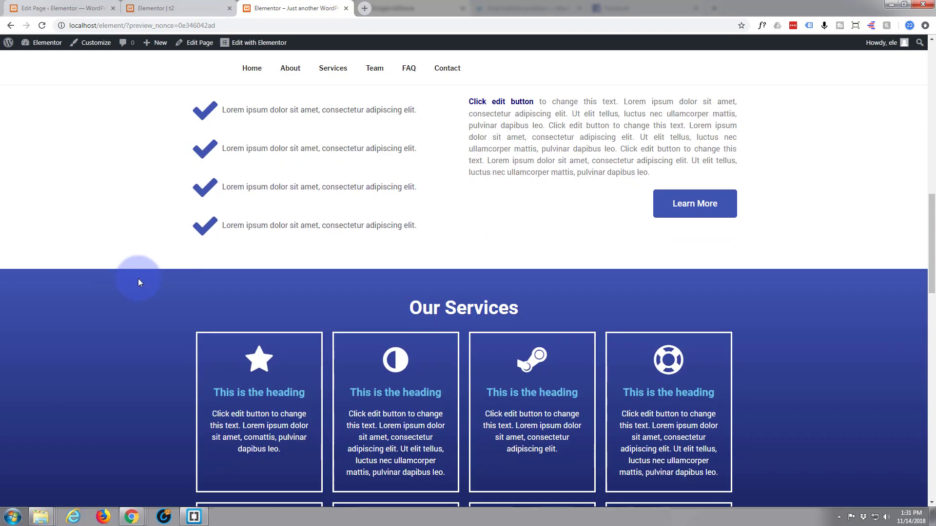
{"action": "scroll", "coordinate": [138, 282], "scroll_direction": "down", "scroll_amount": 10}
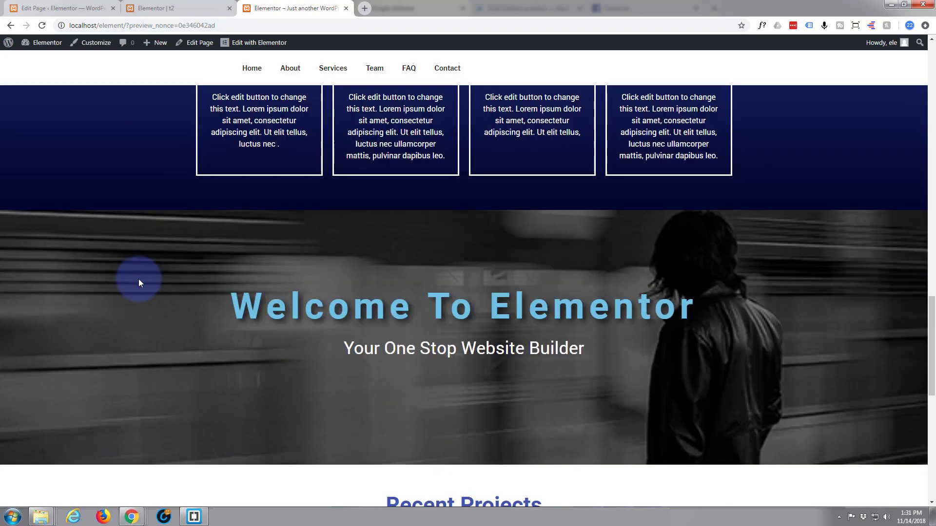
{"action": "scroll", "coordinate": [139, 279], "scroll_direction": "down", "scroll_amount": 8}
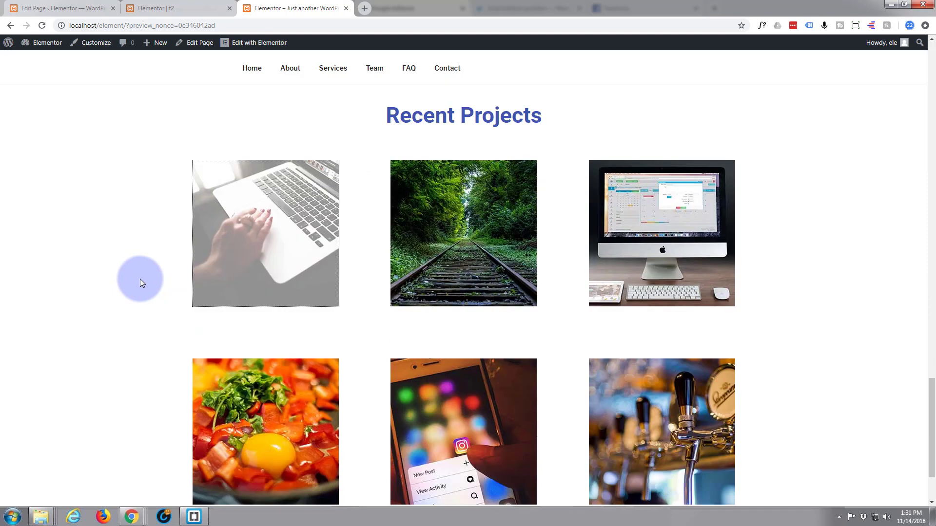